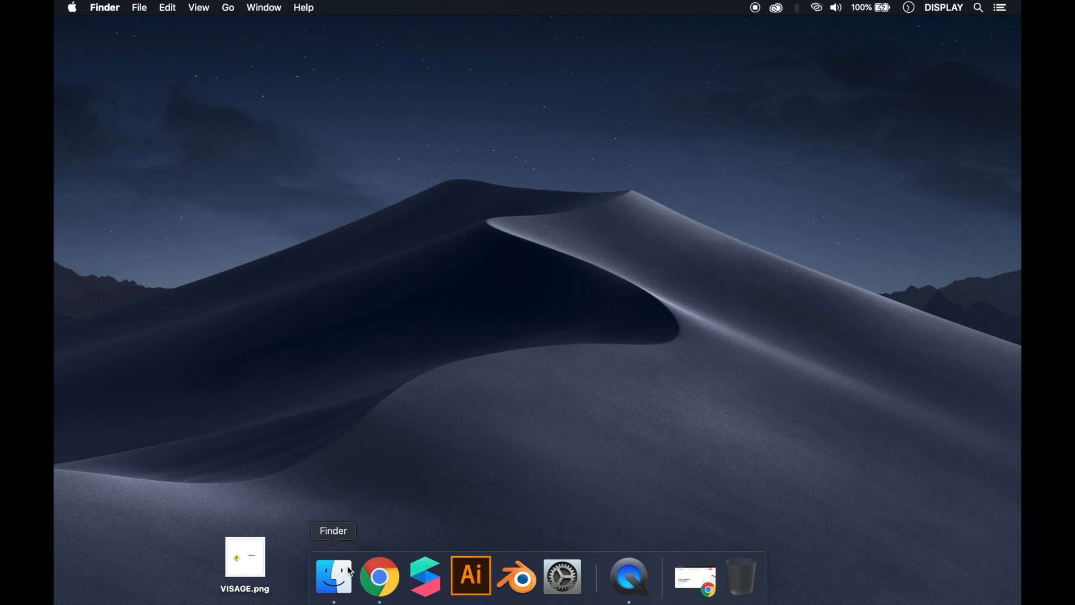
Switch to Chrome and look through the Spark AR Studio web page that offers the download
click(379, 577)
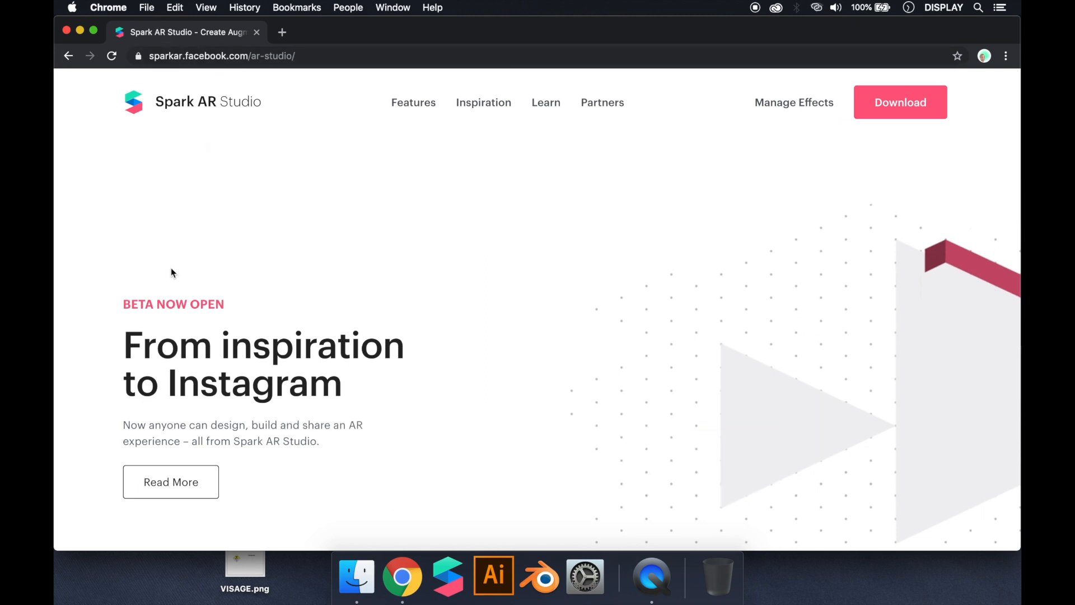
scroll(172, 273, down, 4)
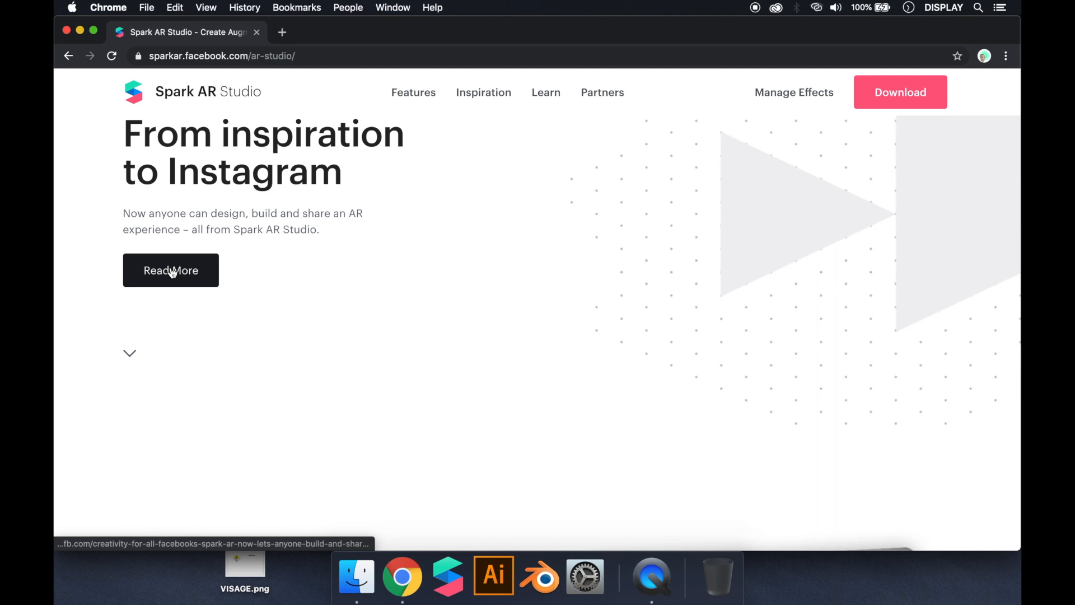
scroll(139, 339, down, 5)
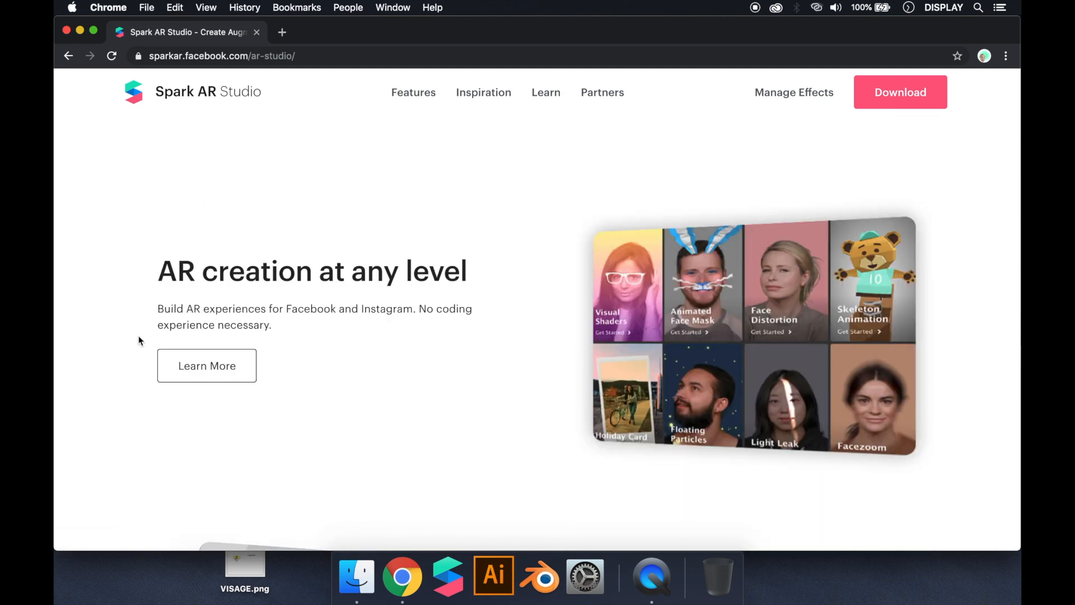
scroll(139, 340, down, 3)
scroll(140, 341, up, 6)
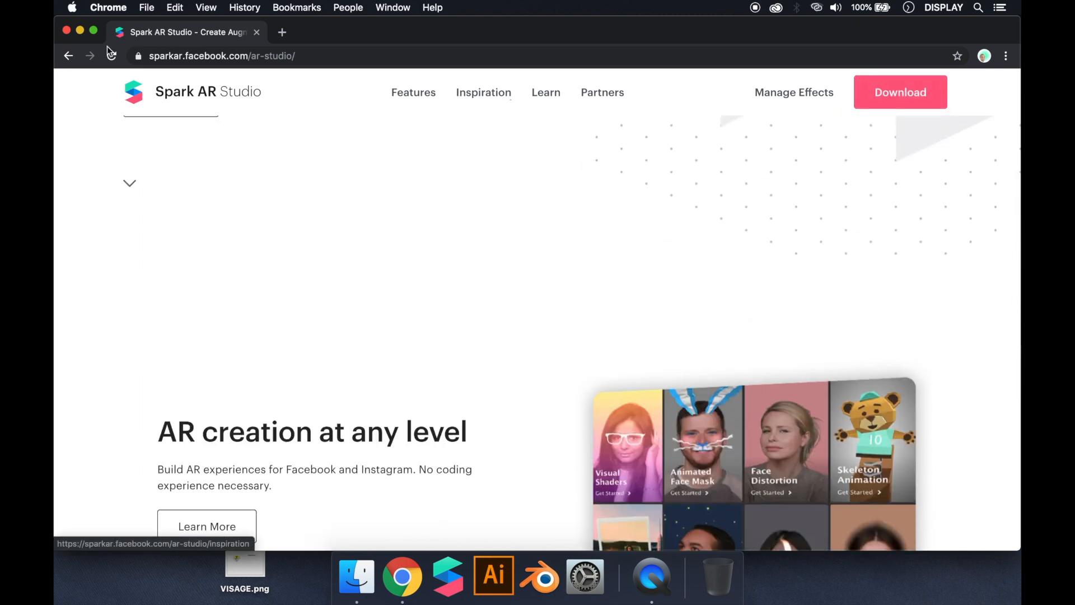
click(81, 30)
Switch to Spark AR Studio and create a new blank project
click(430, 585)
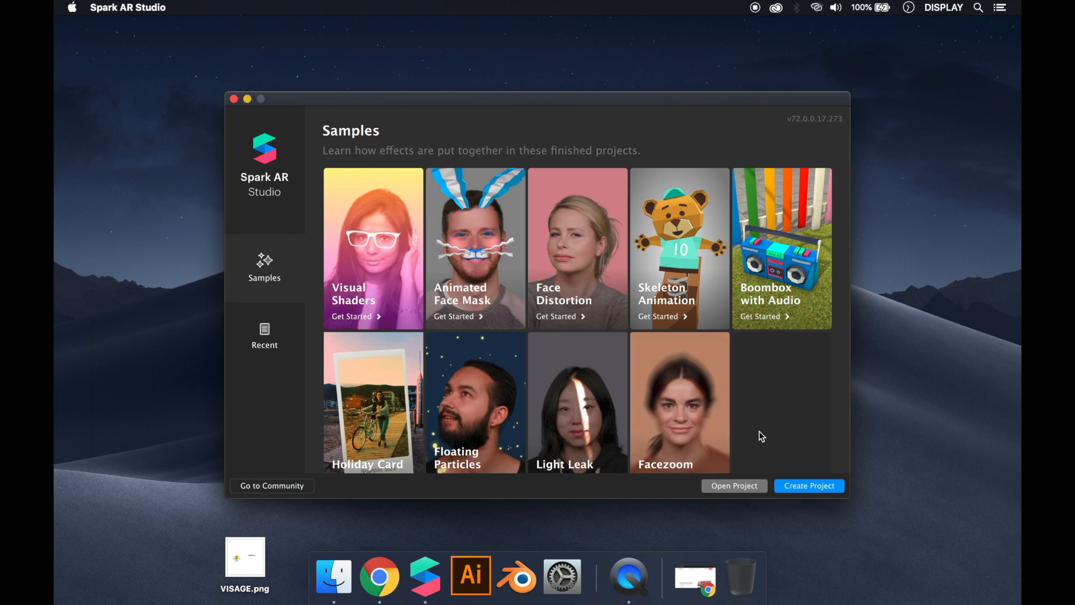
click(787, 487)
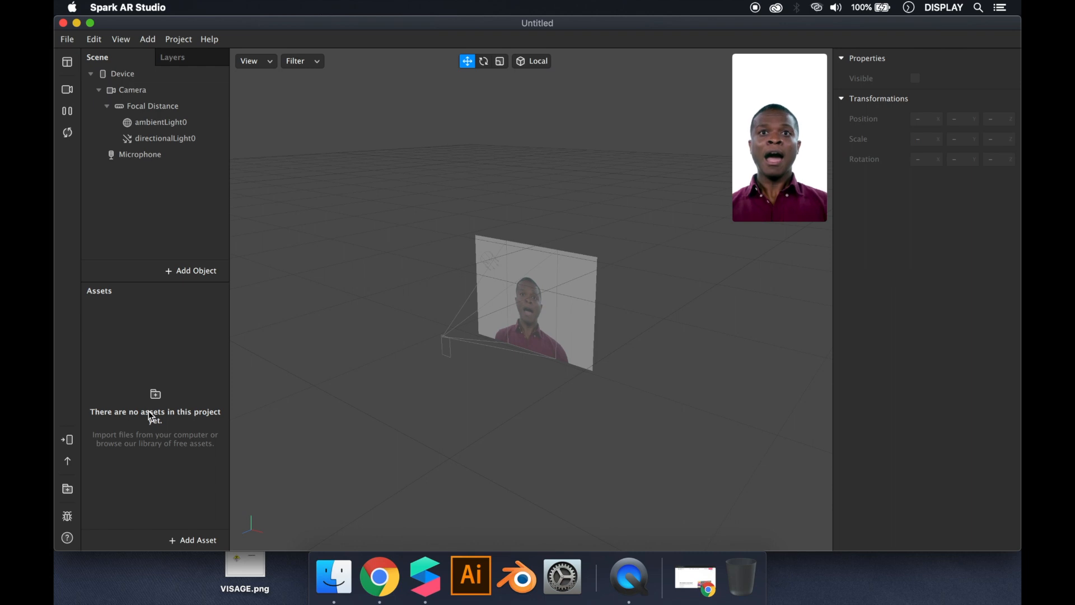
click(68, 91)
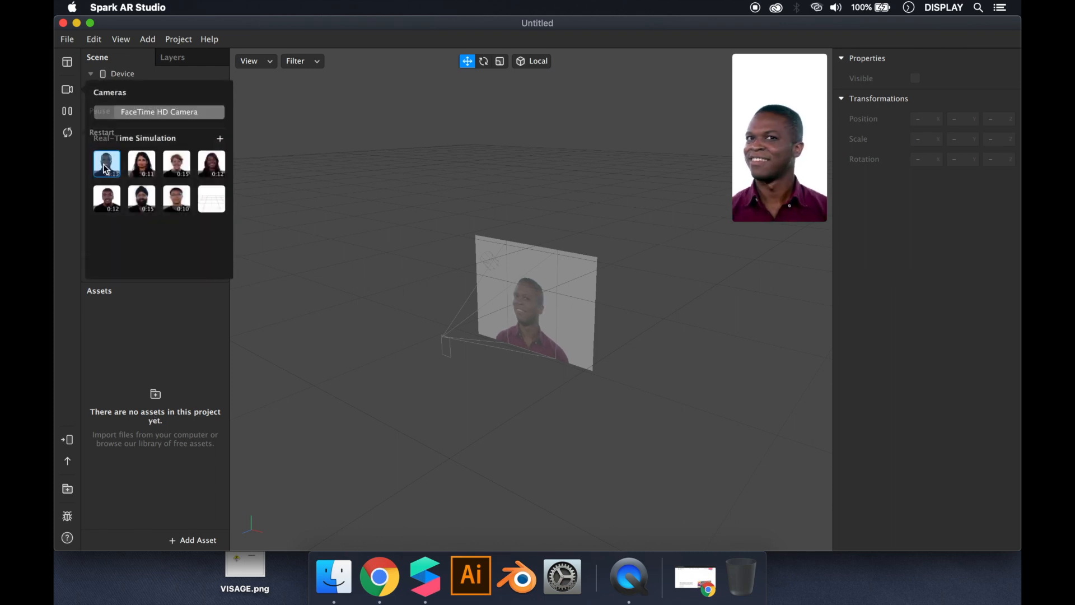
click(150, 117)
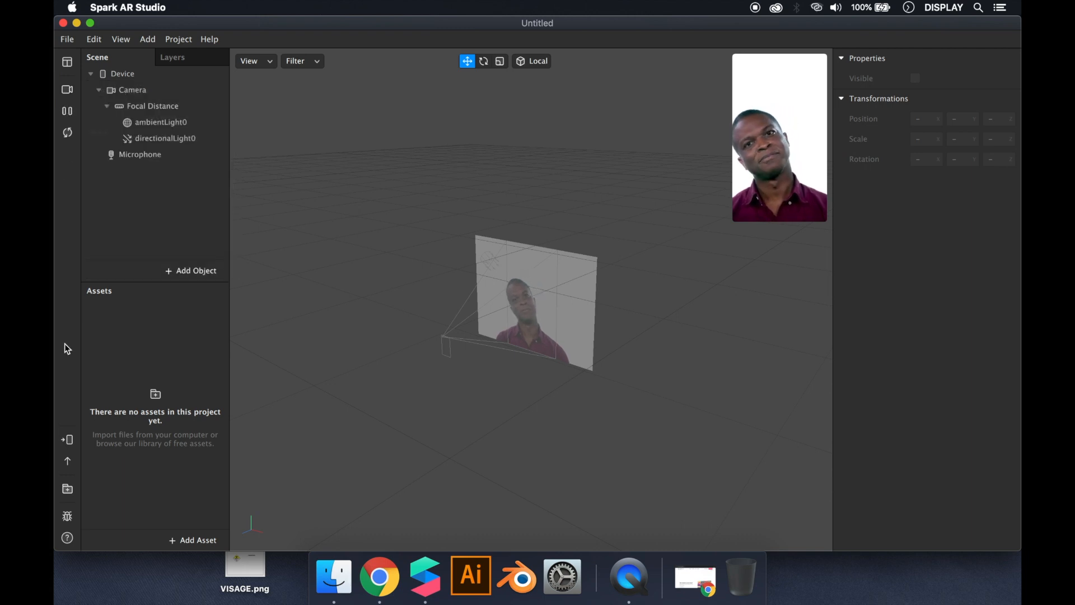
click(71, 445)
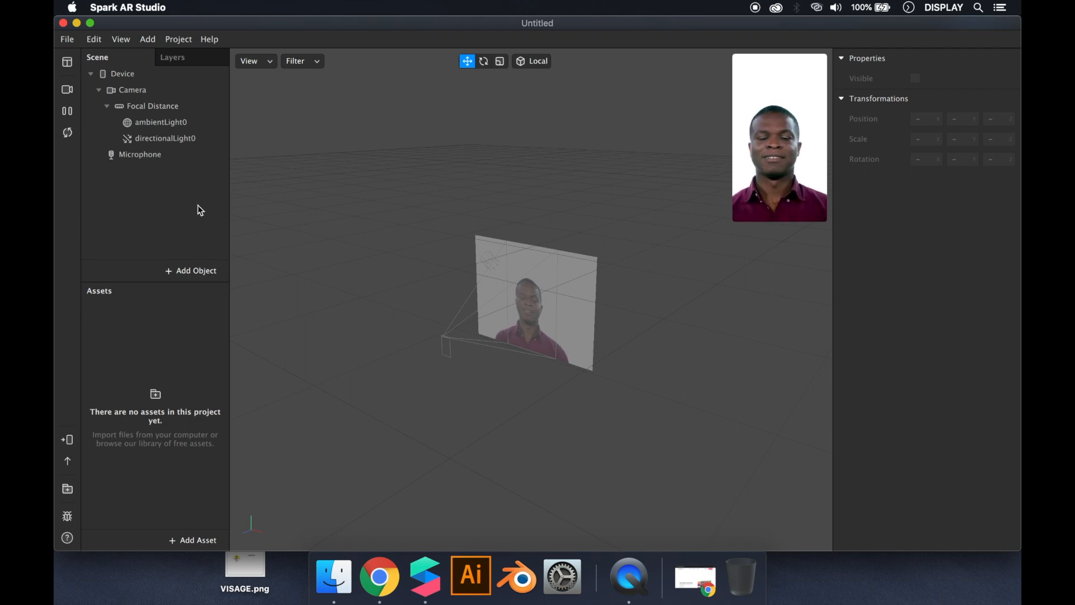
Insert a Face Tracker into the scene and add a Face Mesh as its child
click(189, 270)
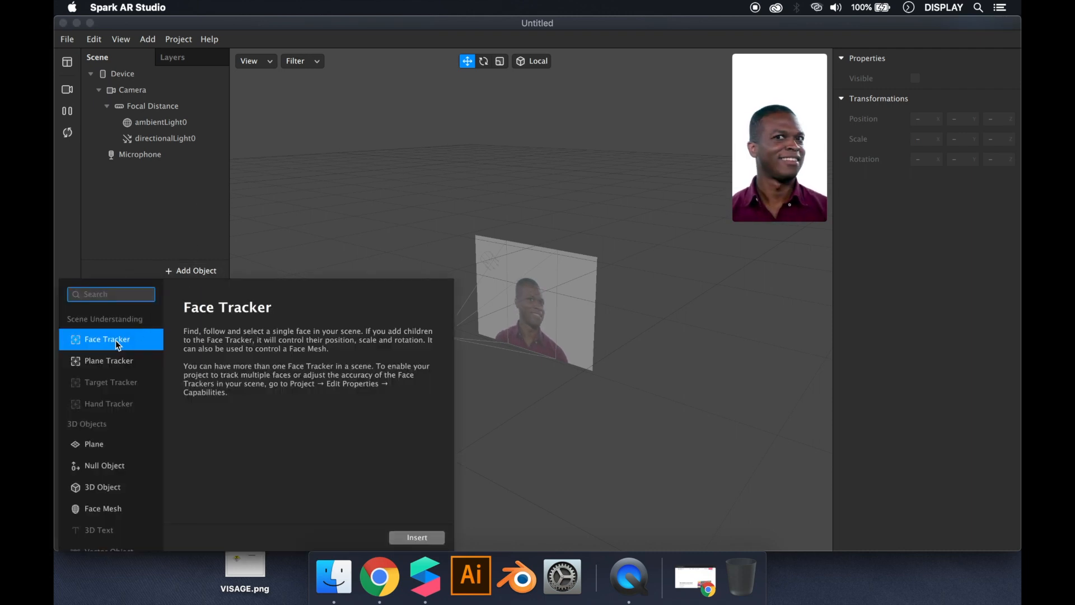
click(408, 538)
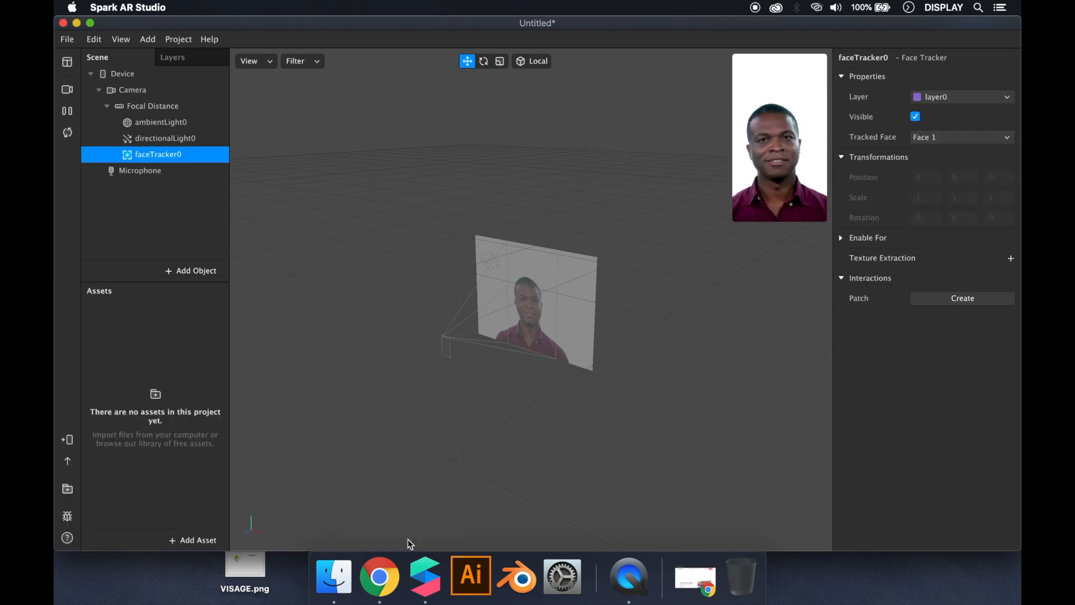
right_click(176, 156)
mouse_move(195, 165)
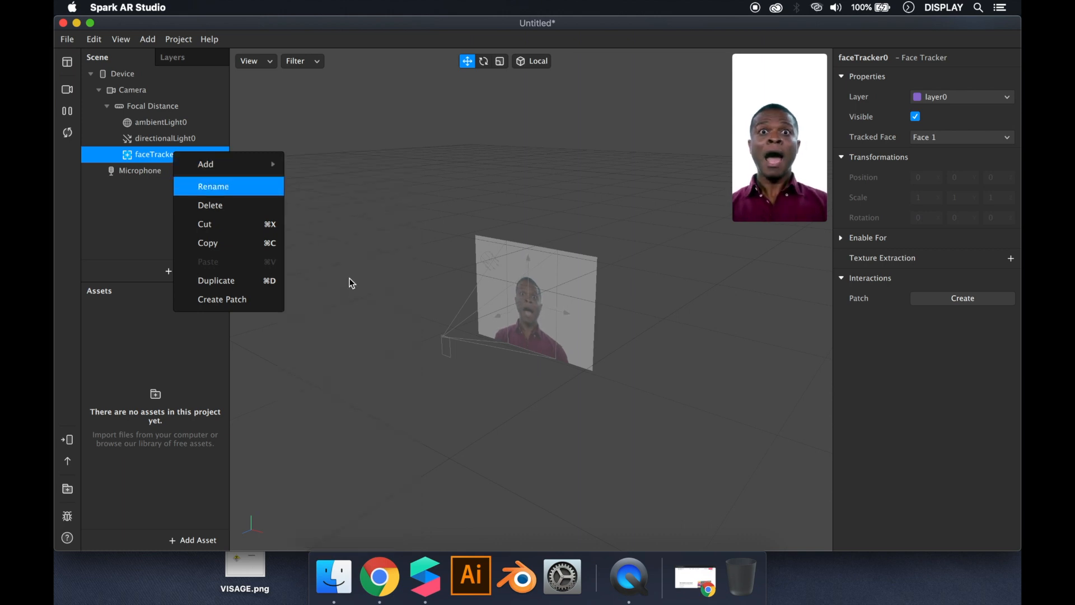
mouse_move(268, 164)
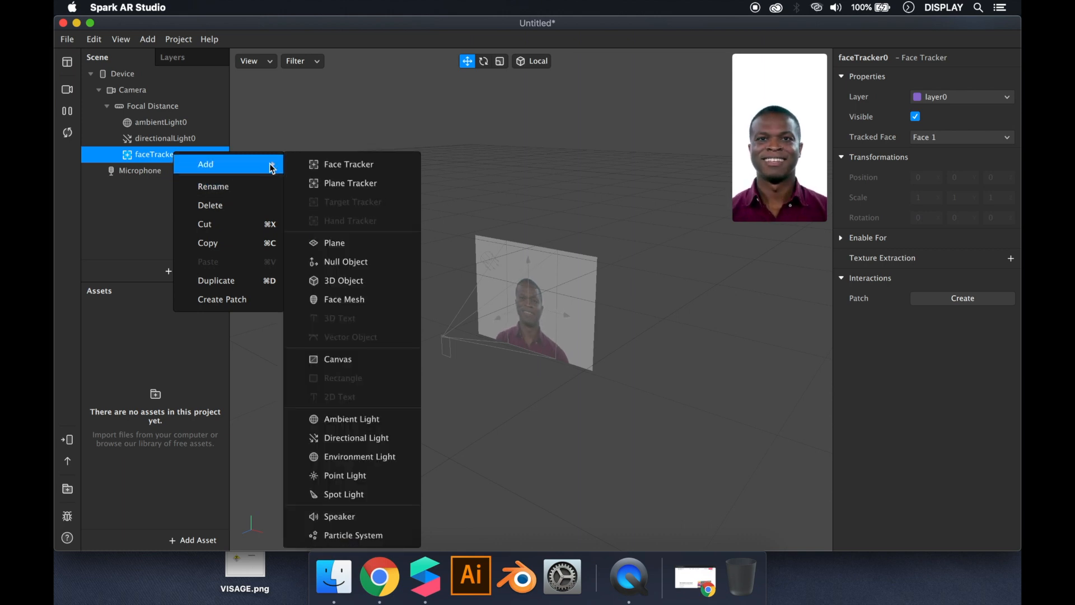
click(344, 307)
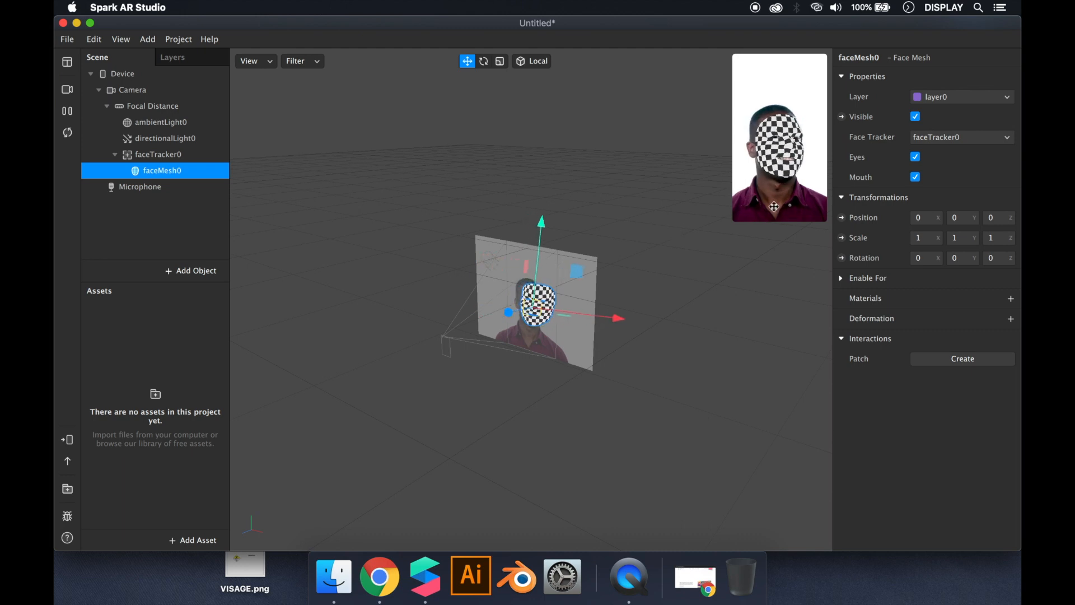
Add a new material to the face mesh and import VISAGE.png from the desktop as a texture asset
mouse_move(772, 196)
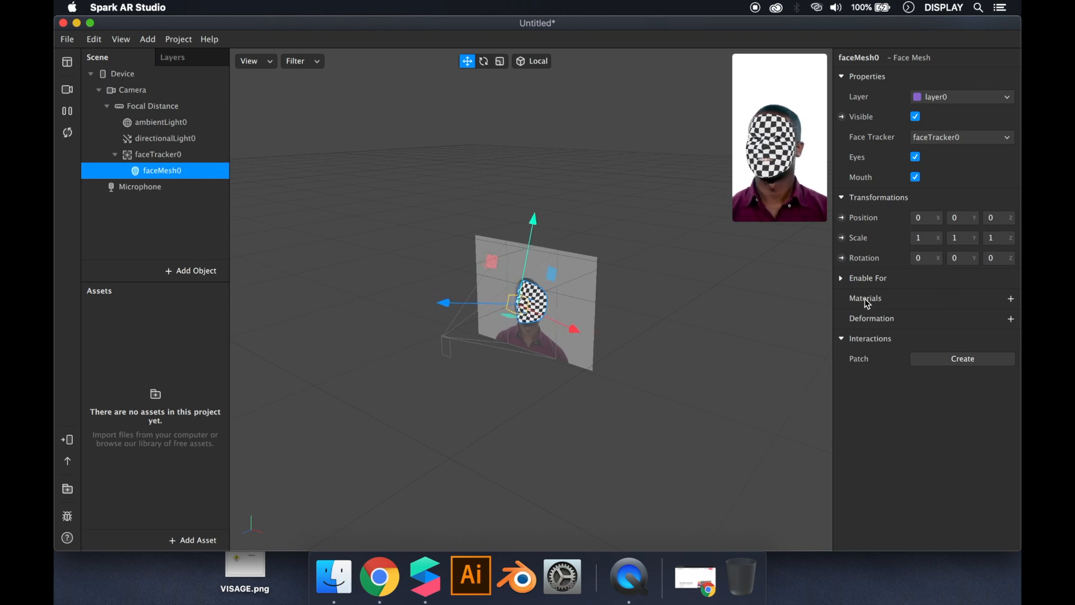
click(1011, 299)
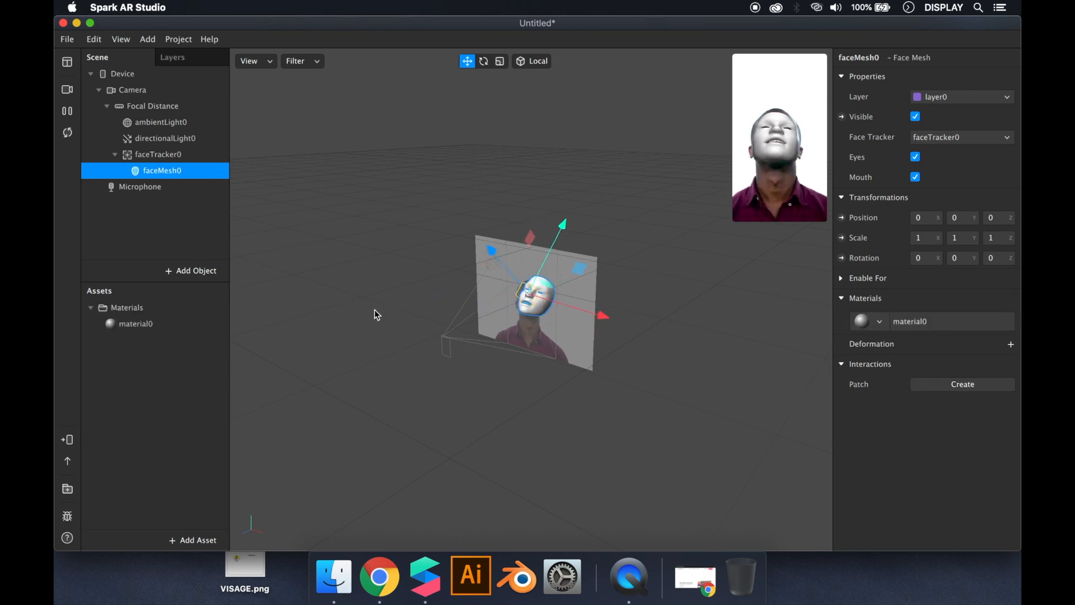
click(174, 324)
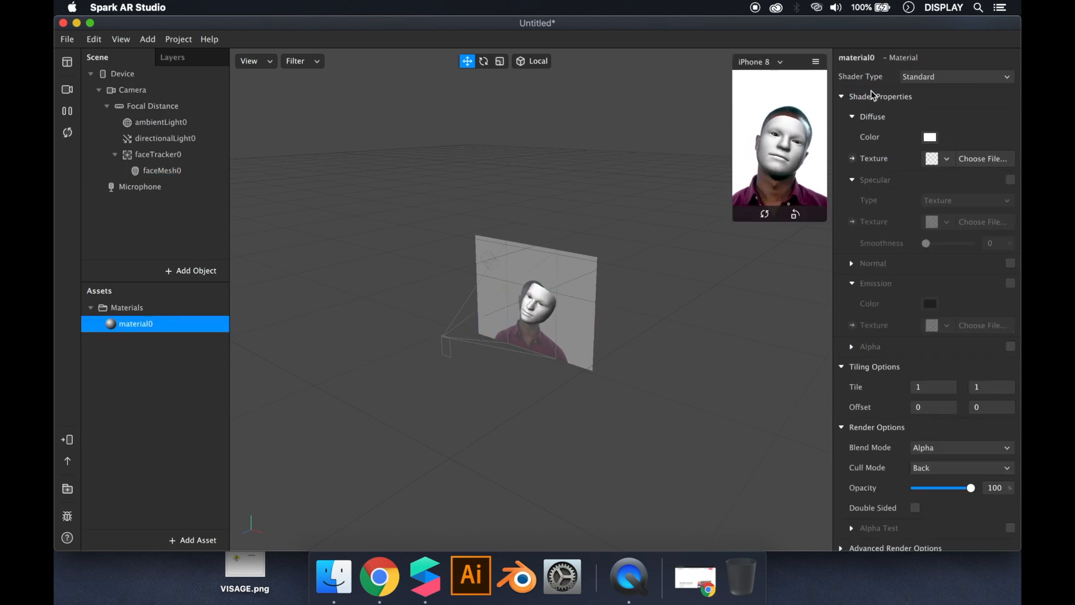
drag(239, 575, 174, 442)
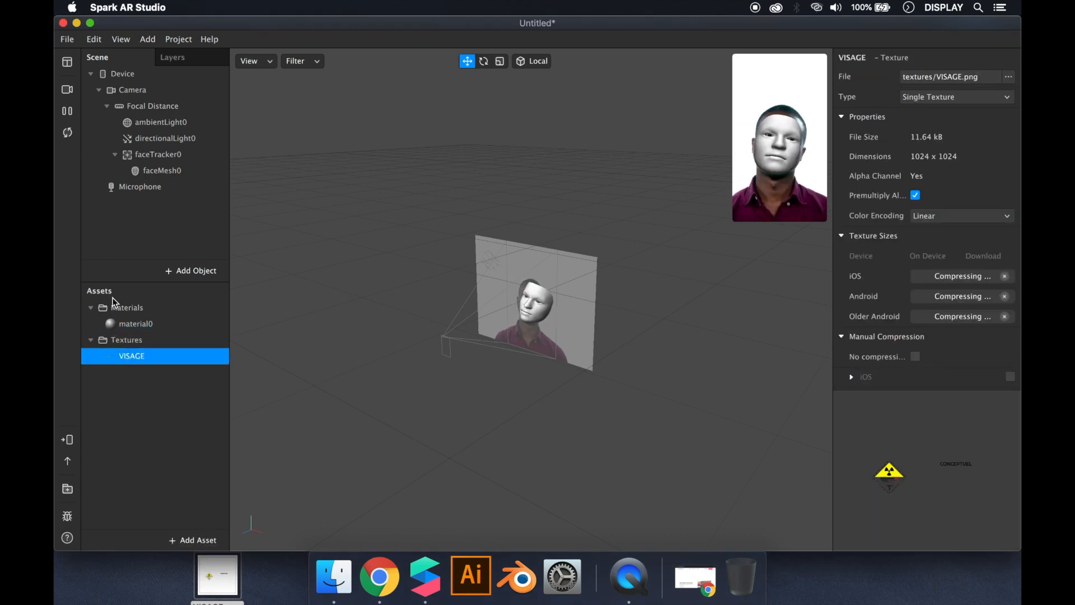
click(136, 324)
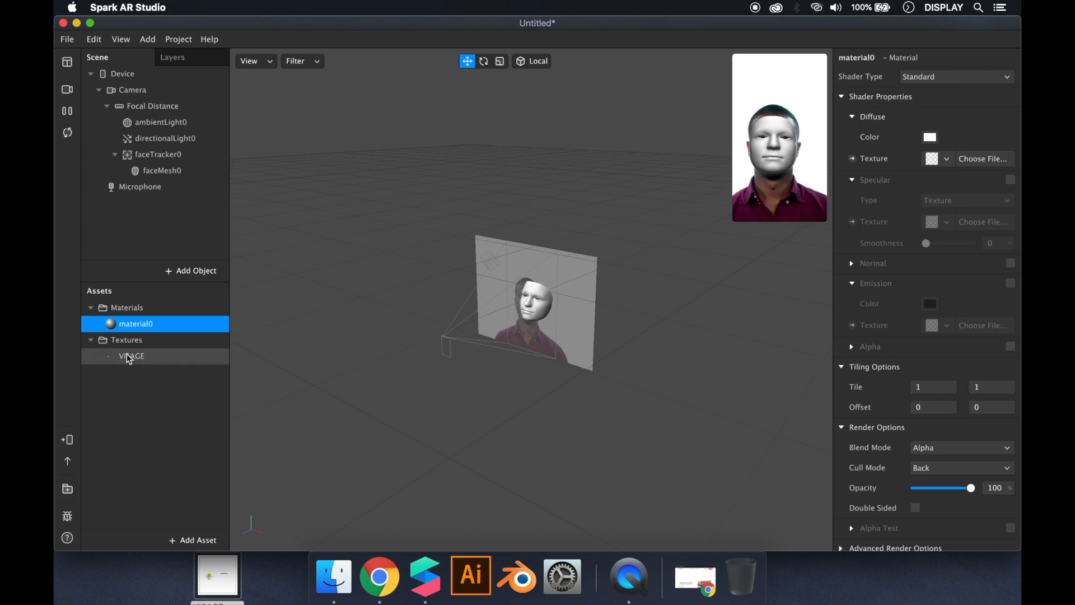
Enable the no-compression option for the VISAGE texture on all device types
click(130, 357)
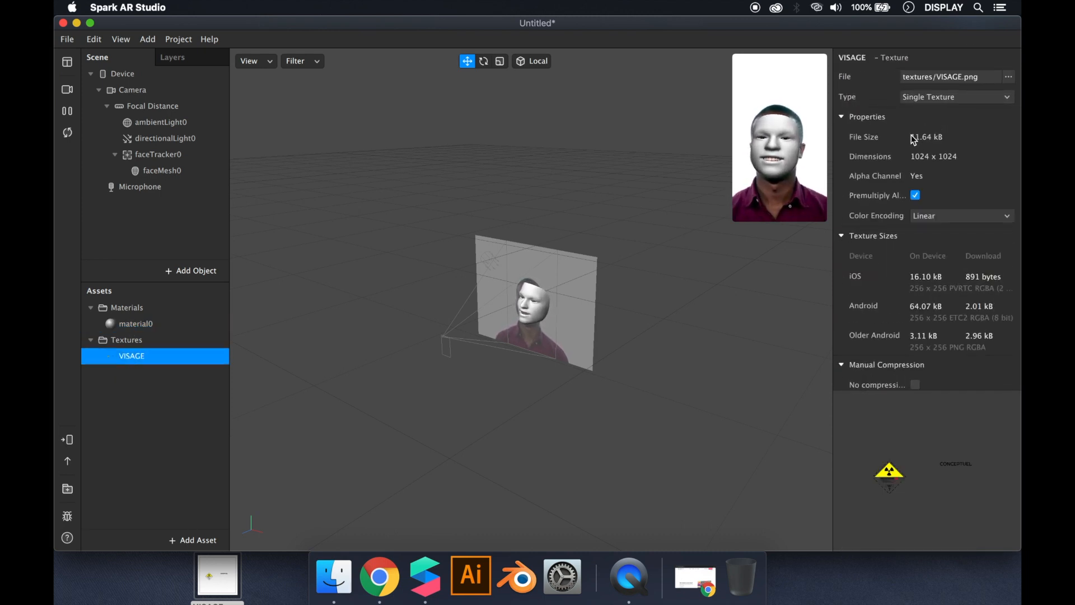
scroll(937, 162, down, 2)
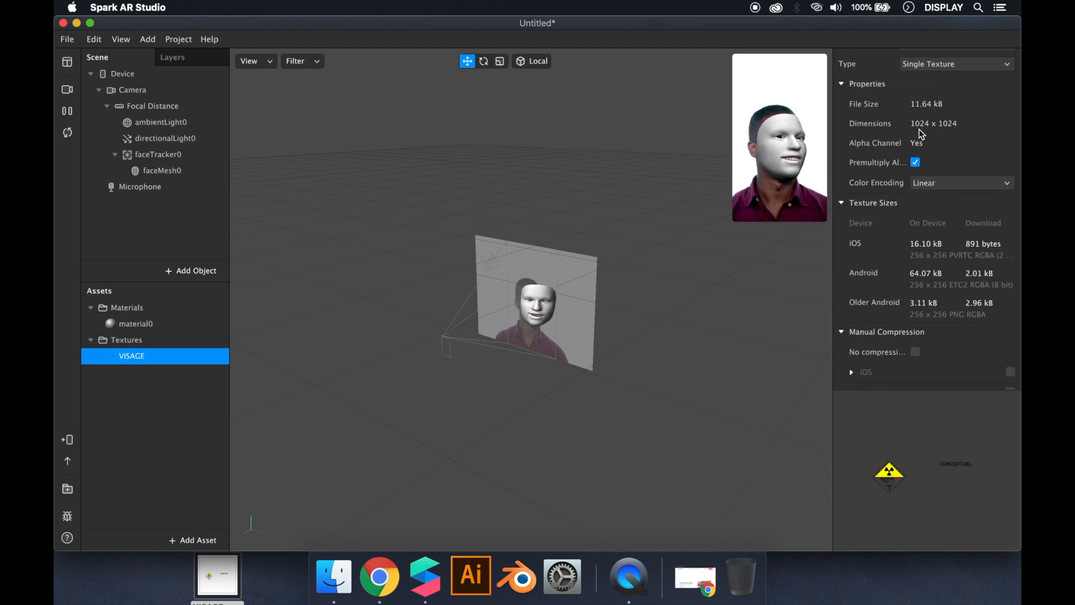
scroll(916, 219, down, 3)
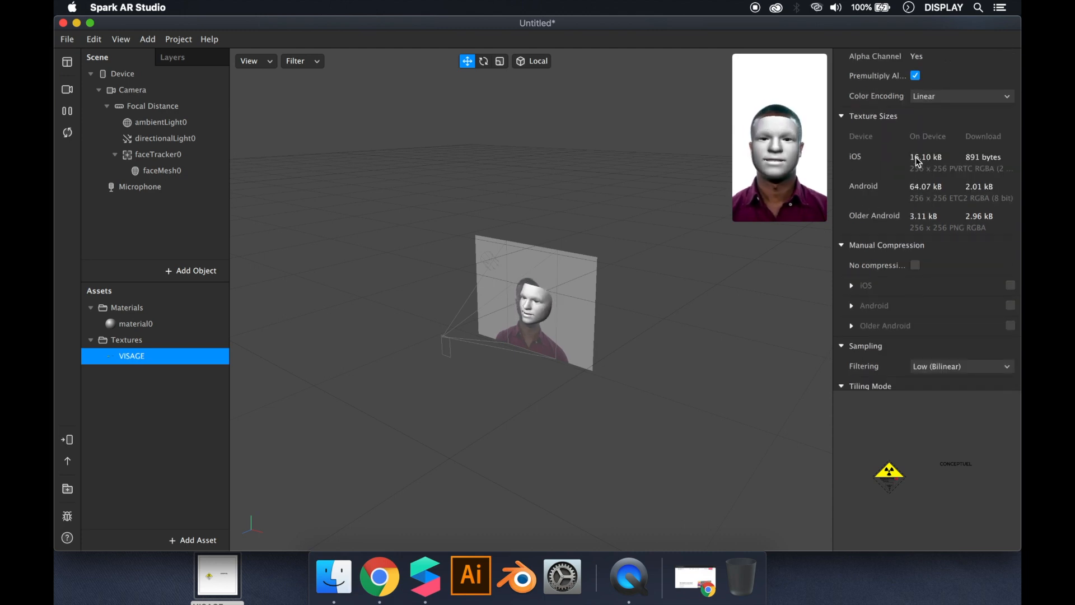
scroll(924, 218, down, 2)
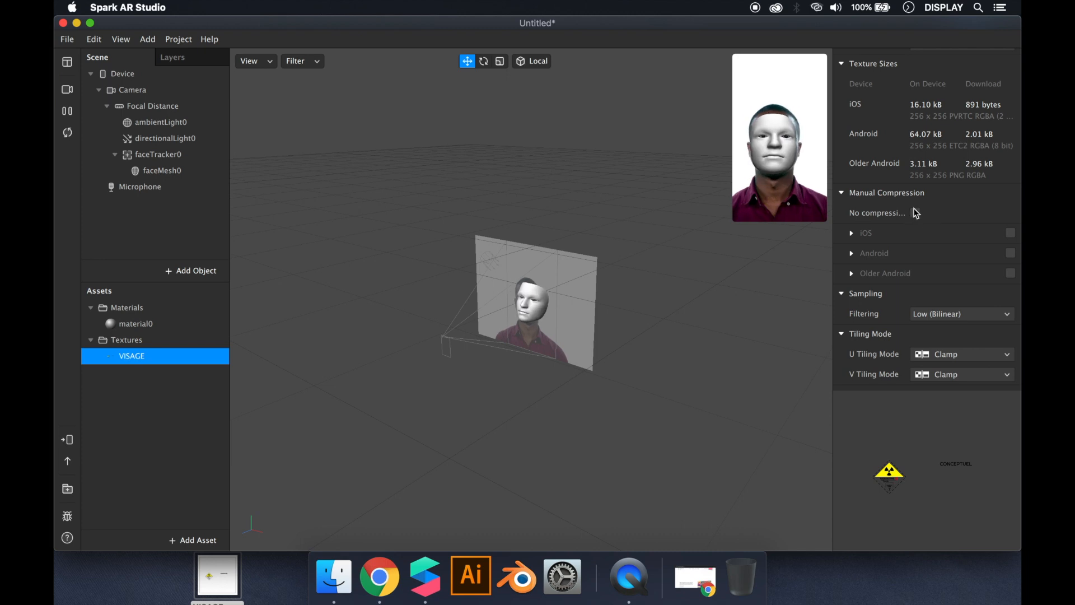
scroll(921, 221, up, 5)
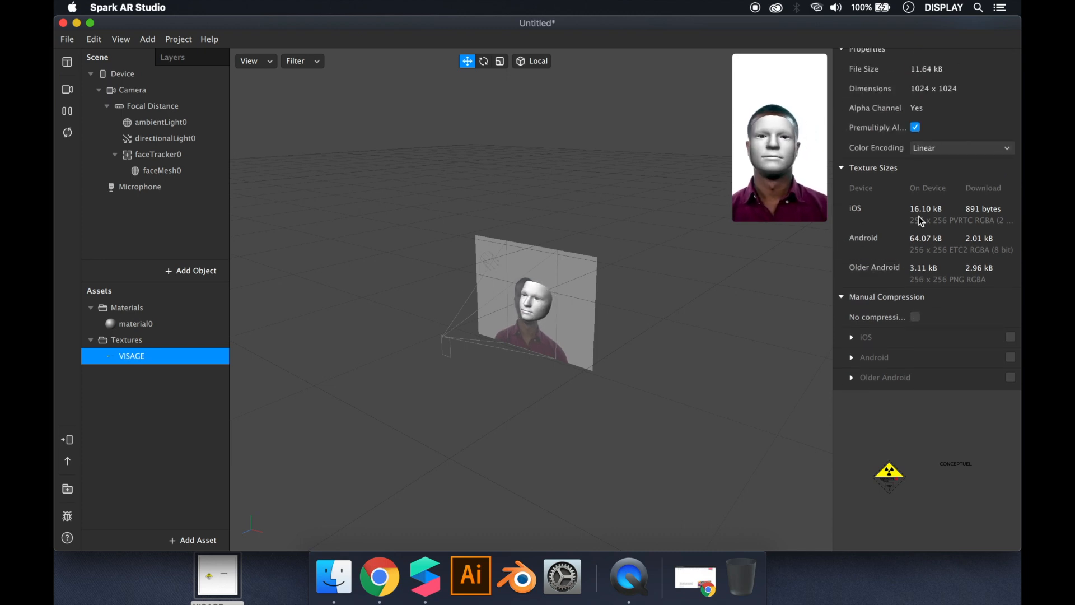
scroll(920, 221, down, 3)
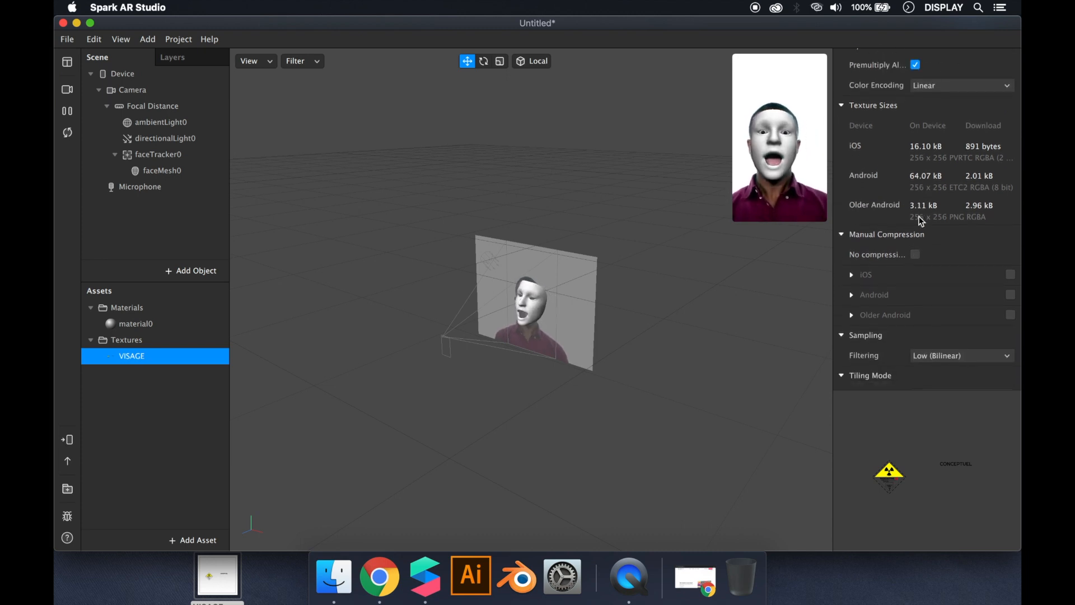
click(915, 255)
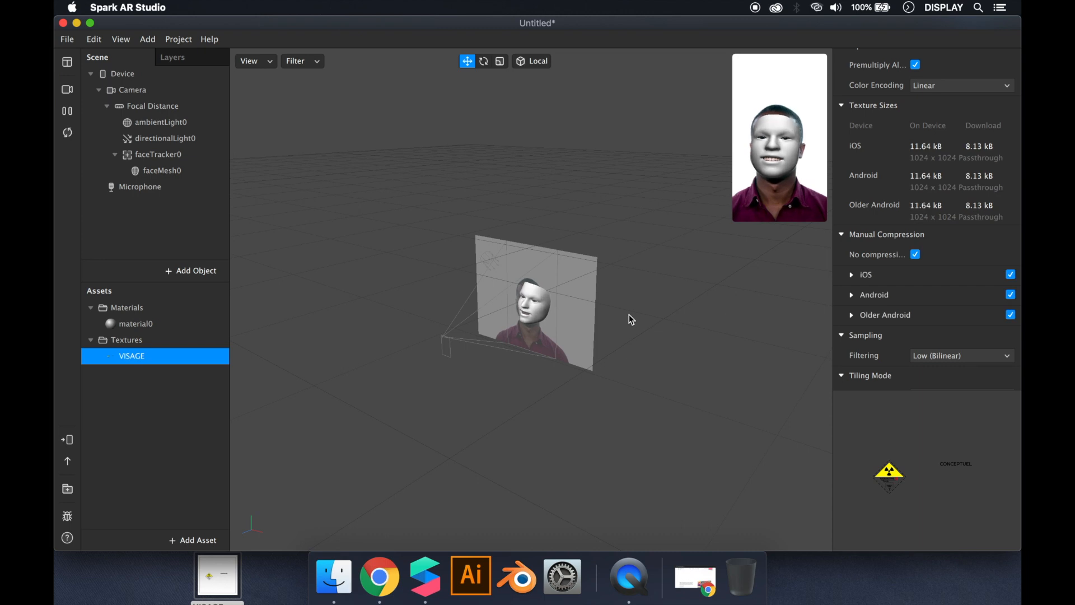
Set VISAGE as the diffuse texture of the face mesh material and enlarge the simulator preview
click(168, 324)
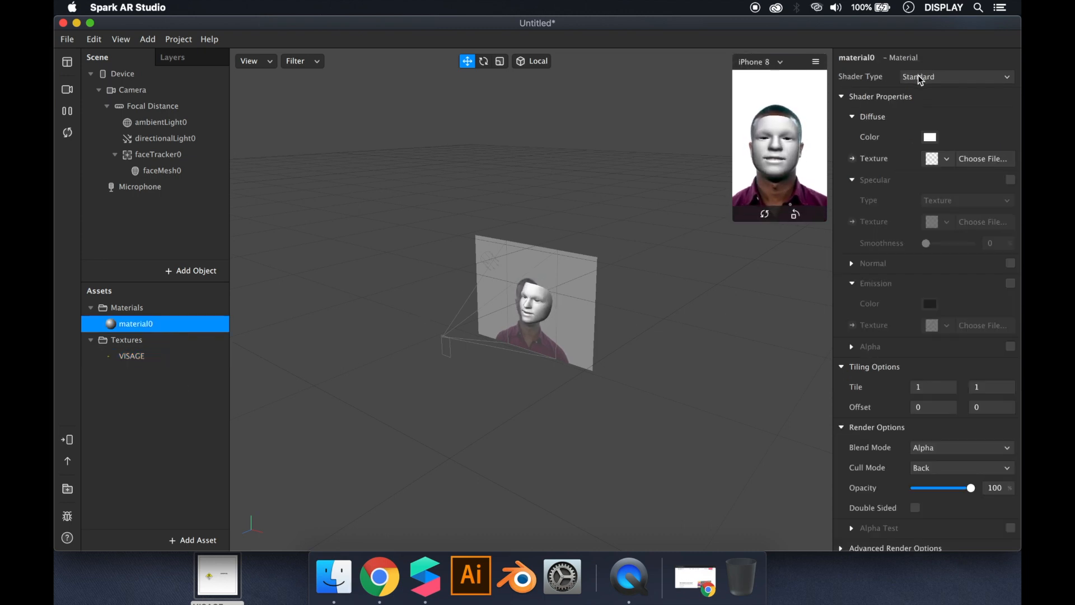
click(944, 160)
click(912, 177)
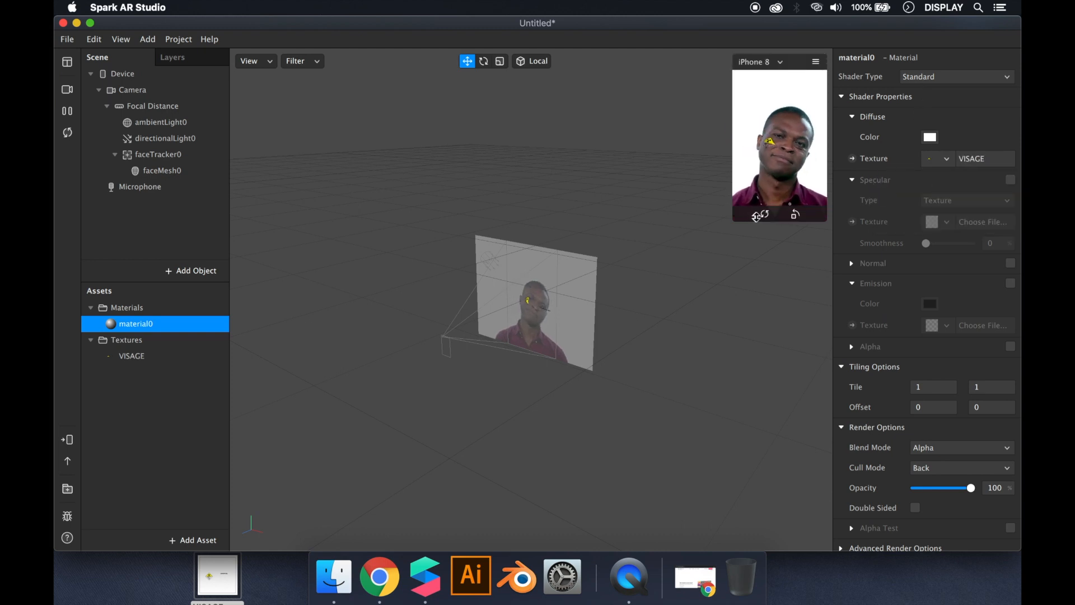
drag(732, 222, 541, 349)
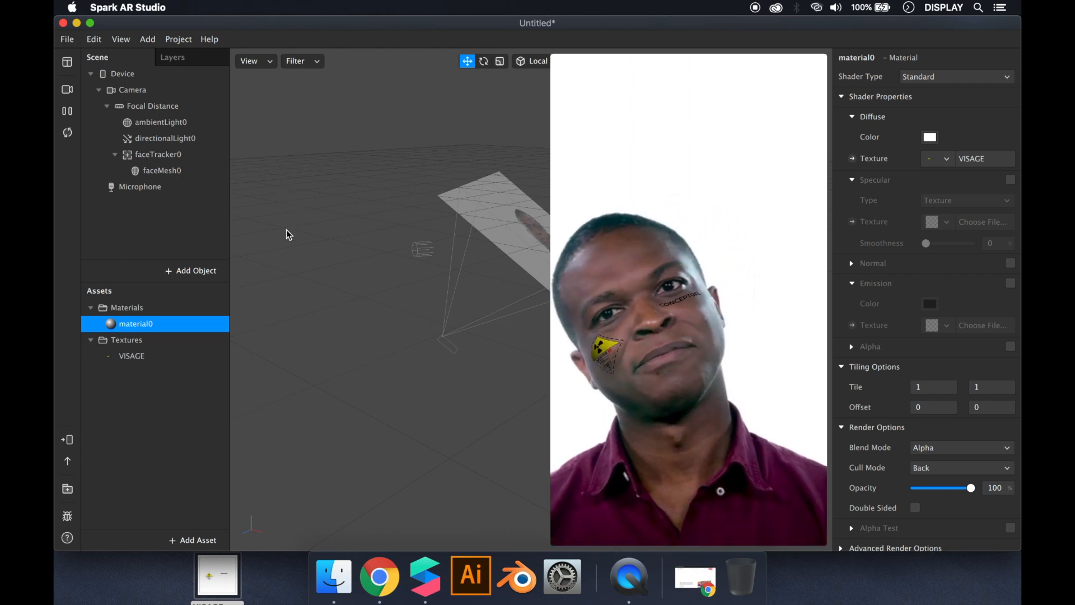
Export the project under the name Visage
click(66, 39)
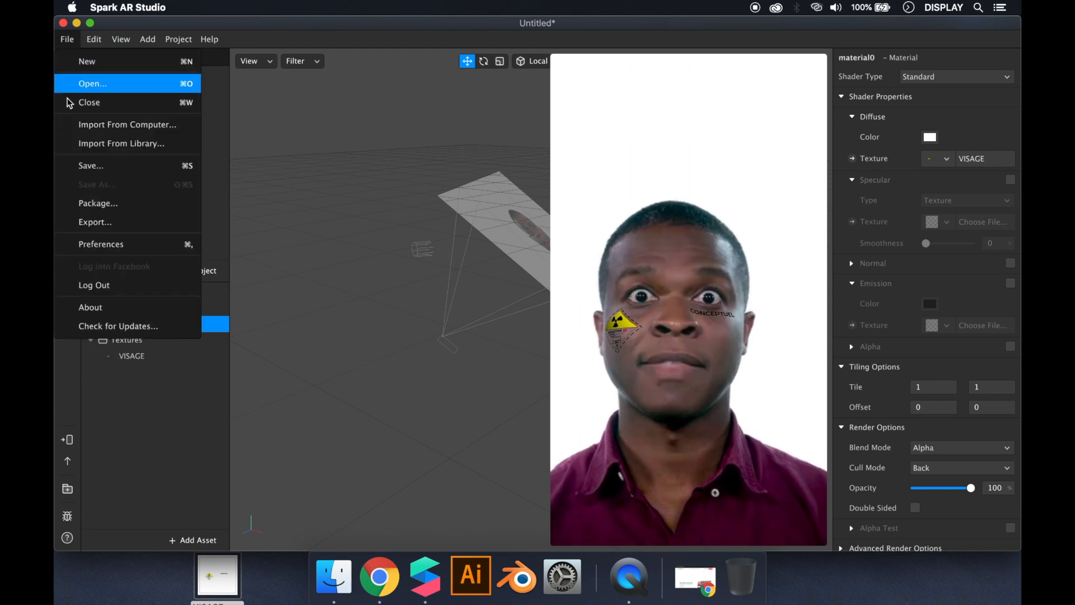
click(107, 221)
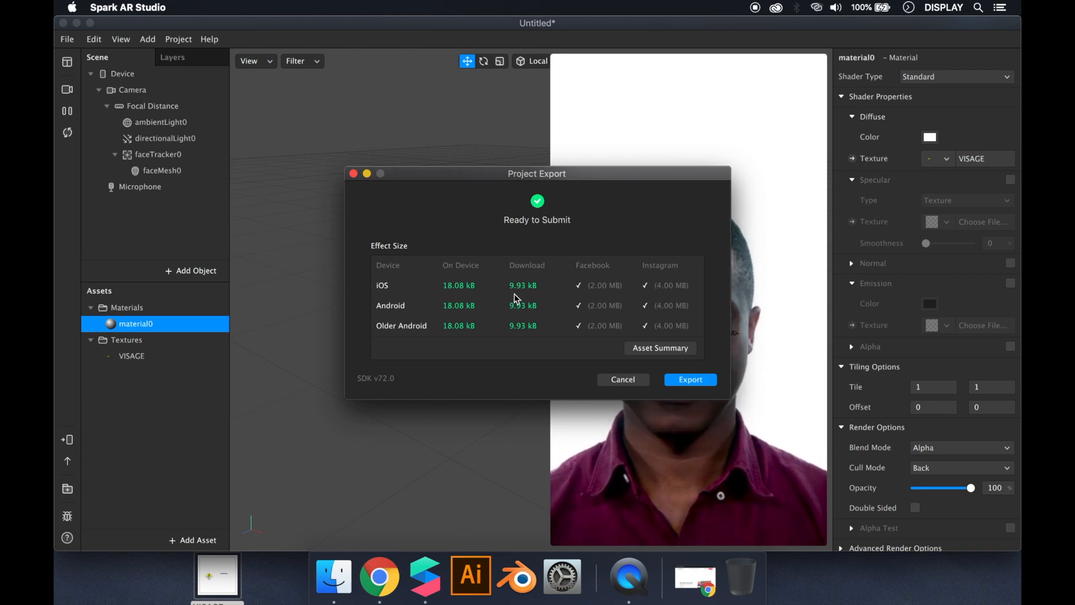
click(704, 380)
text(Visage)
key(Return)
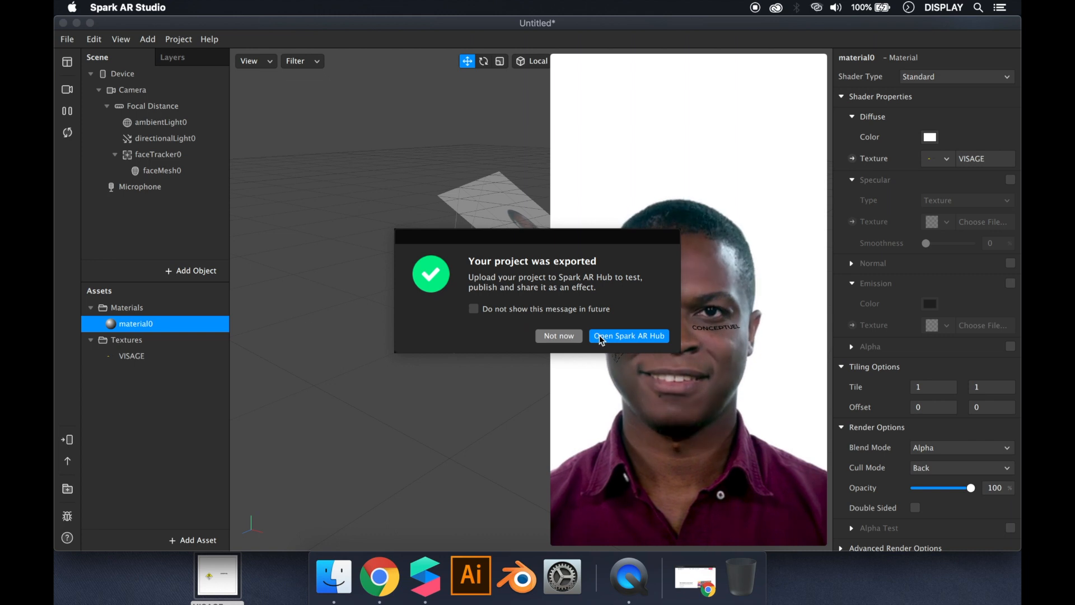
Open Spark AR Hub for the exported project and choose Instagram as the effect destination
click(601, 336)
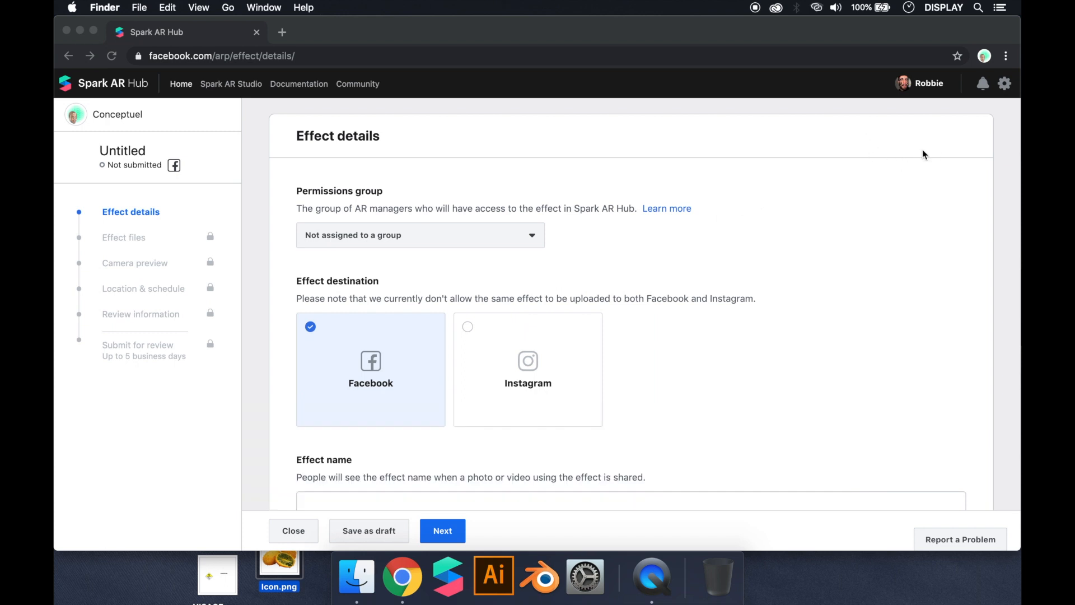
scroll(664, 235, down, 2)
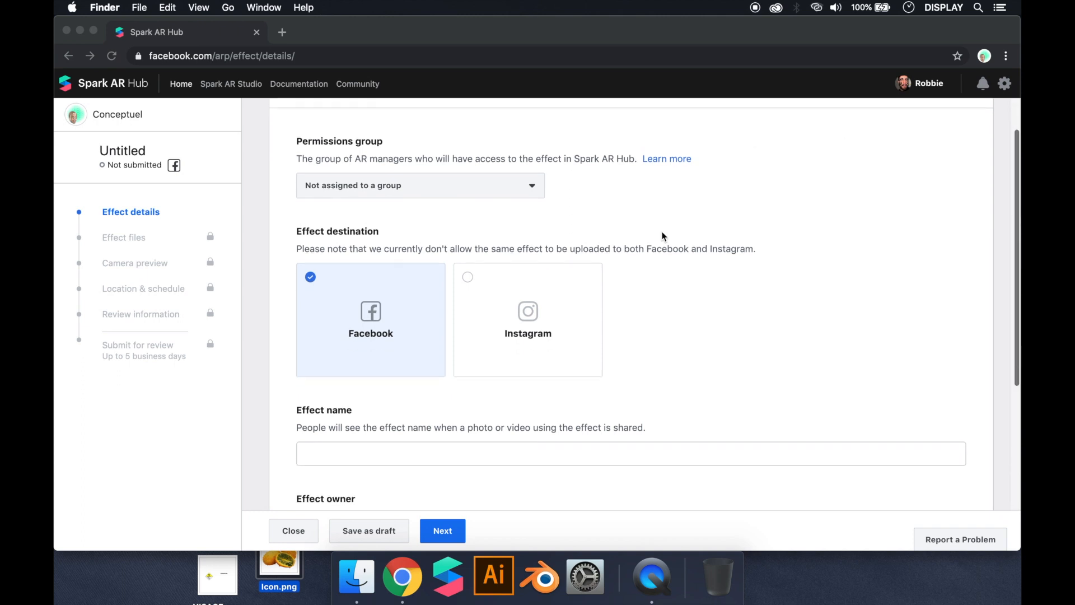
click(479, 278)
click(469, 269)
scroll(455, 433, down, 1)
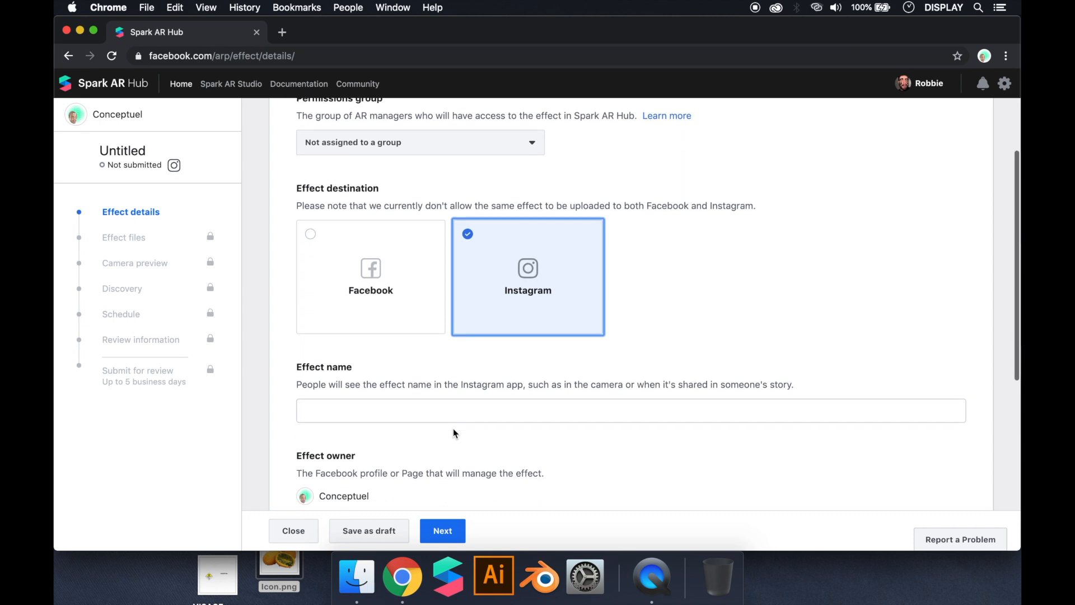
Name the effect Visage and continue to the Effect files section
click(447, 407)
text(Visage)
scroll(398, 498, down, 2)
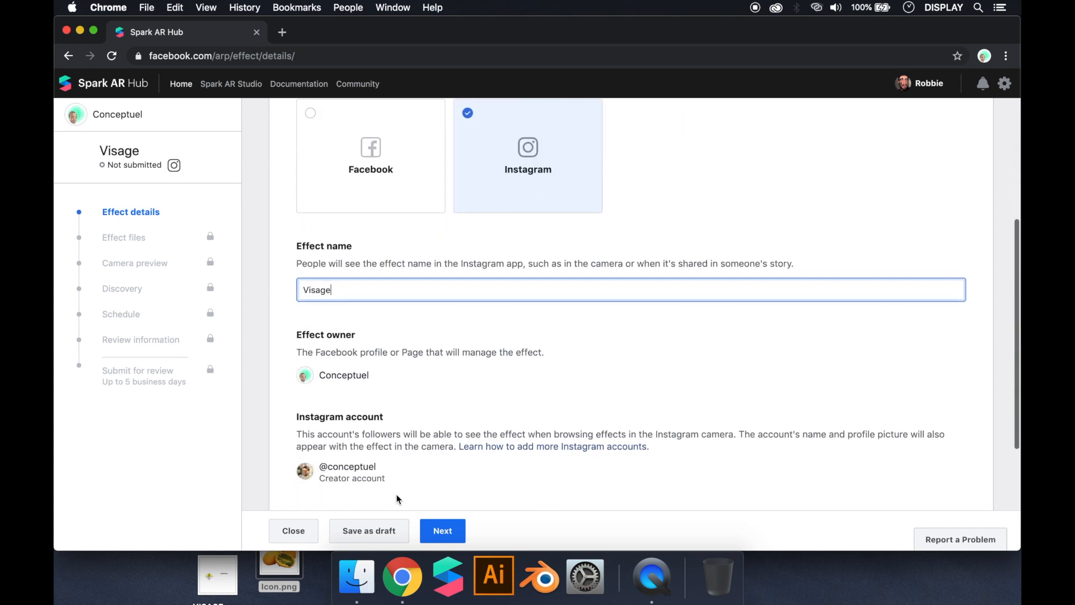
scroll(399, 499, down, 2)
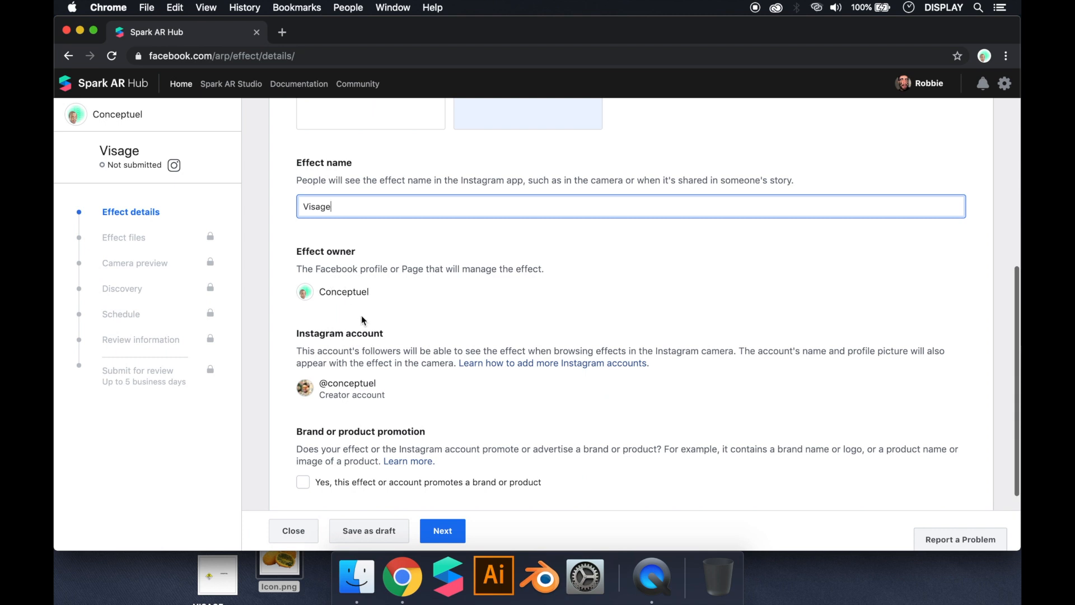
scroll(325, 395, down, 1)
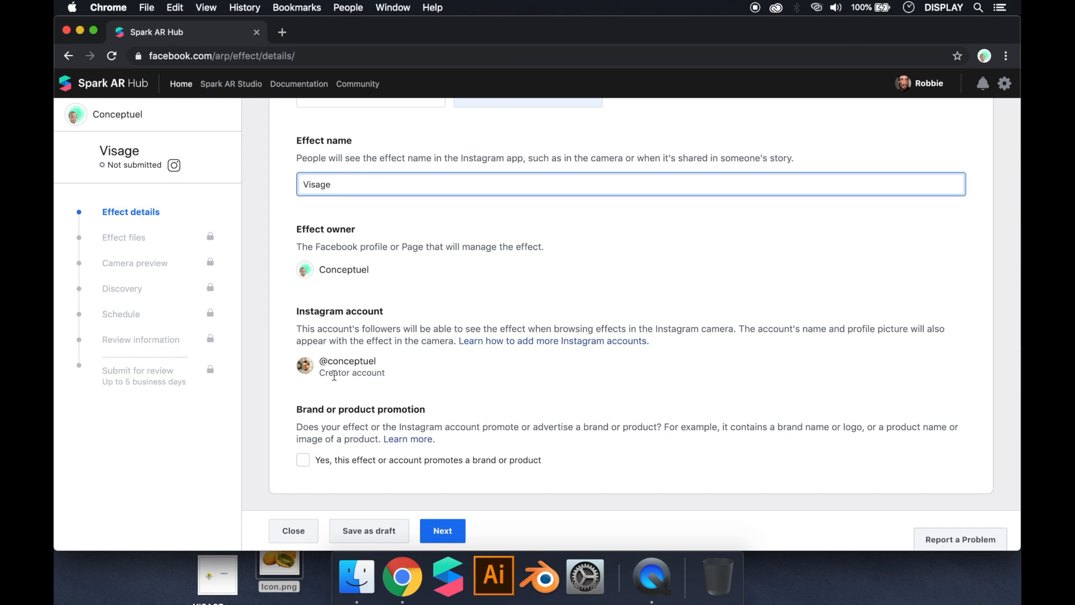
click(440, 530)
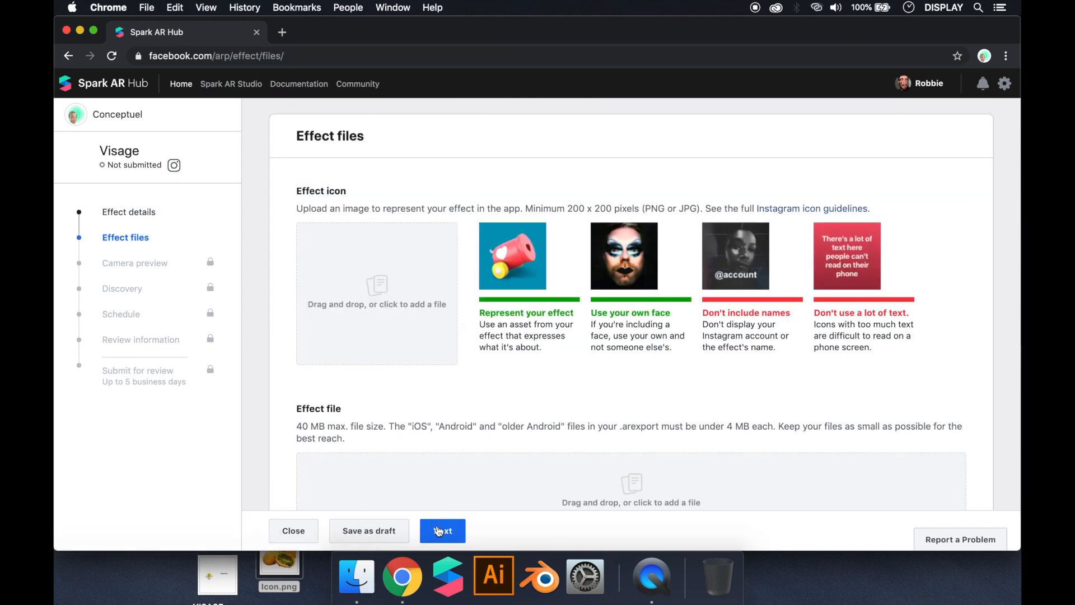
Add Icon.png from the desktop as the effect icon and confirm its crop
scroll(410, 352, down, 2)
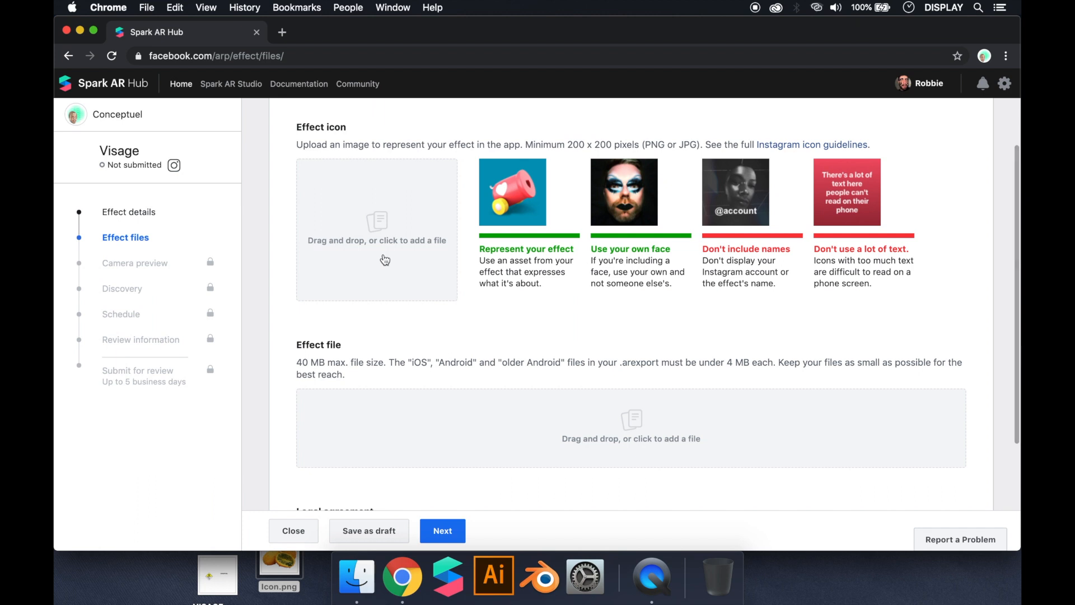
drag(274, 564, 383, 255)
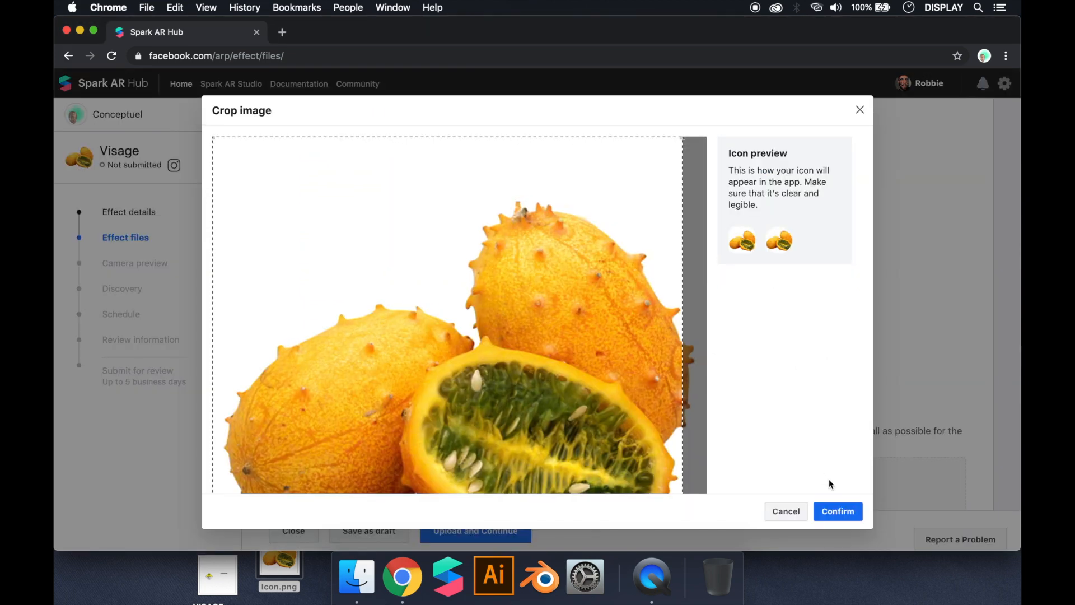
click(832, 512)
Move the browser window aside and add Visage.arexport from the desktop as the effect file
drag(723, 25, 601, 25)
drag(982, 53, 544, 460)
drag(549, 39, 670, 38)
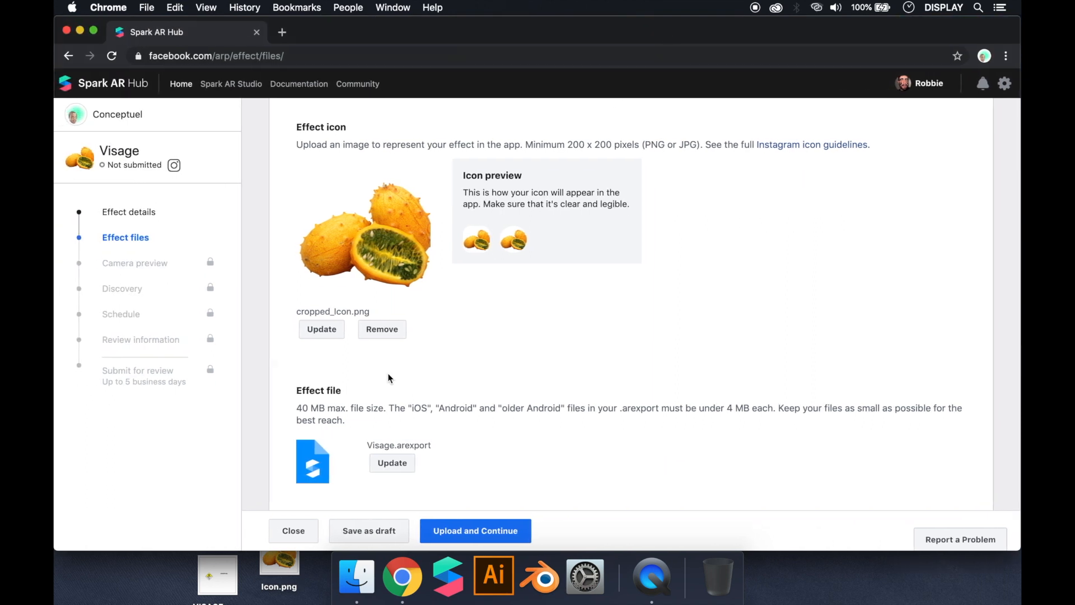
Accept the legal agreement, upload the effect files and confirm the effect owner and Instagram destination
click(450, 531)
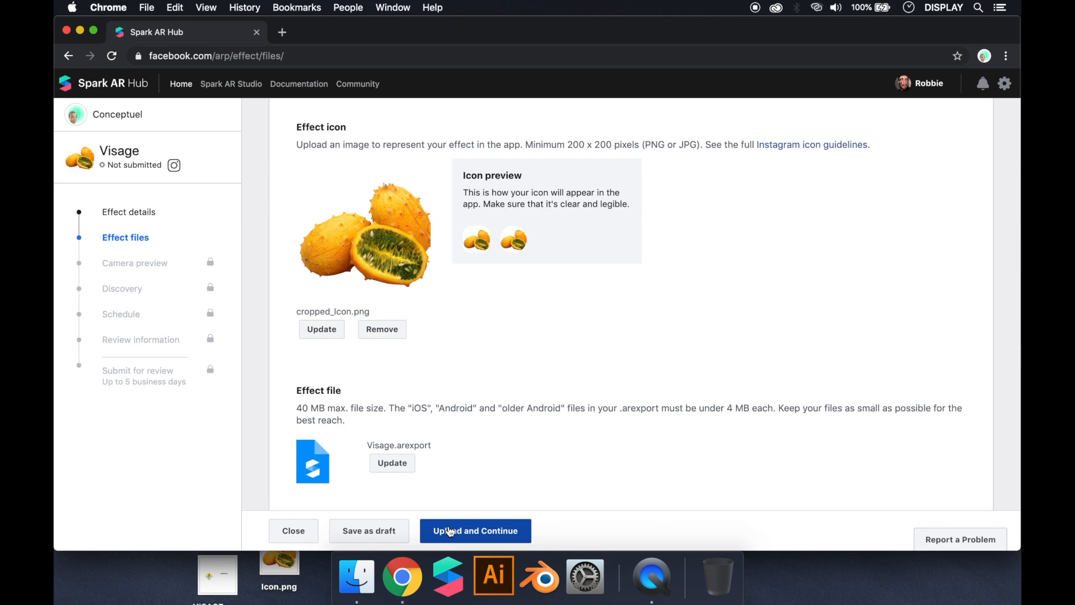
click(300, 414)
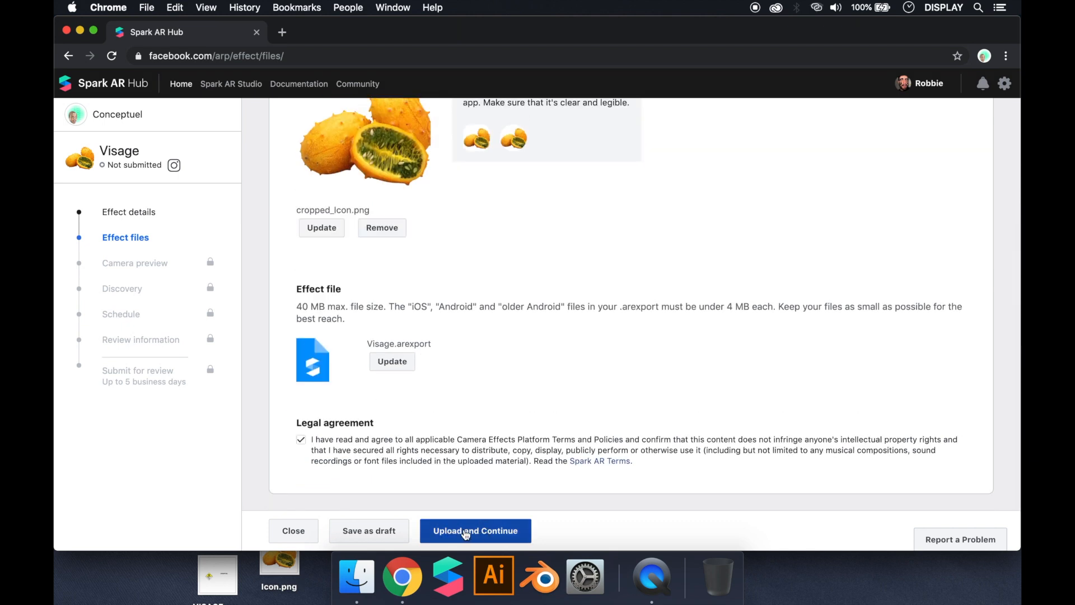
click(472, 531)
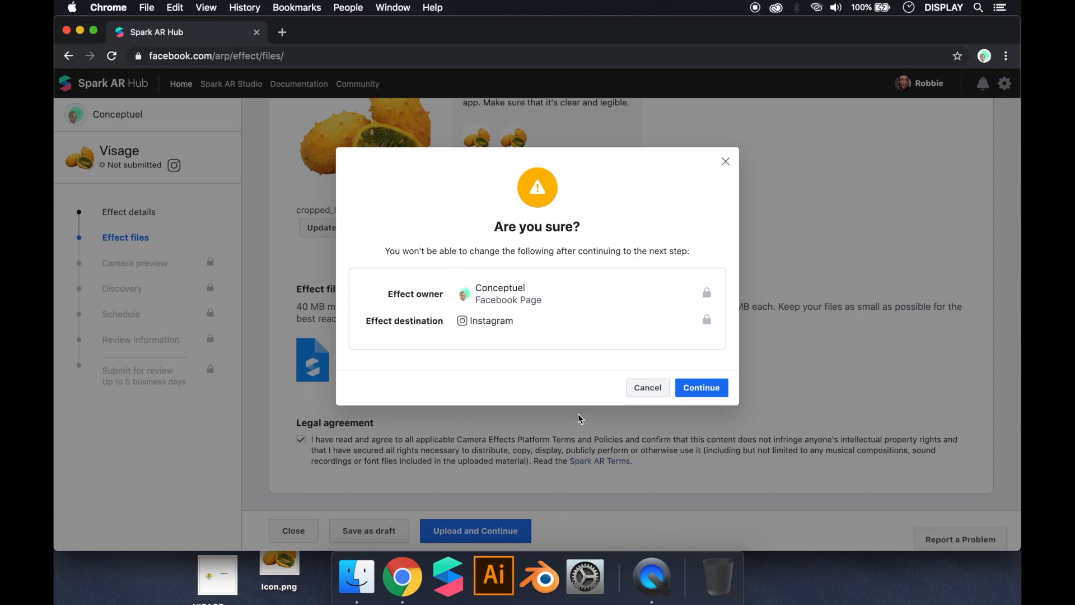
click(703, 388)
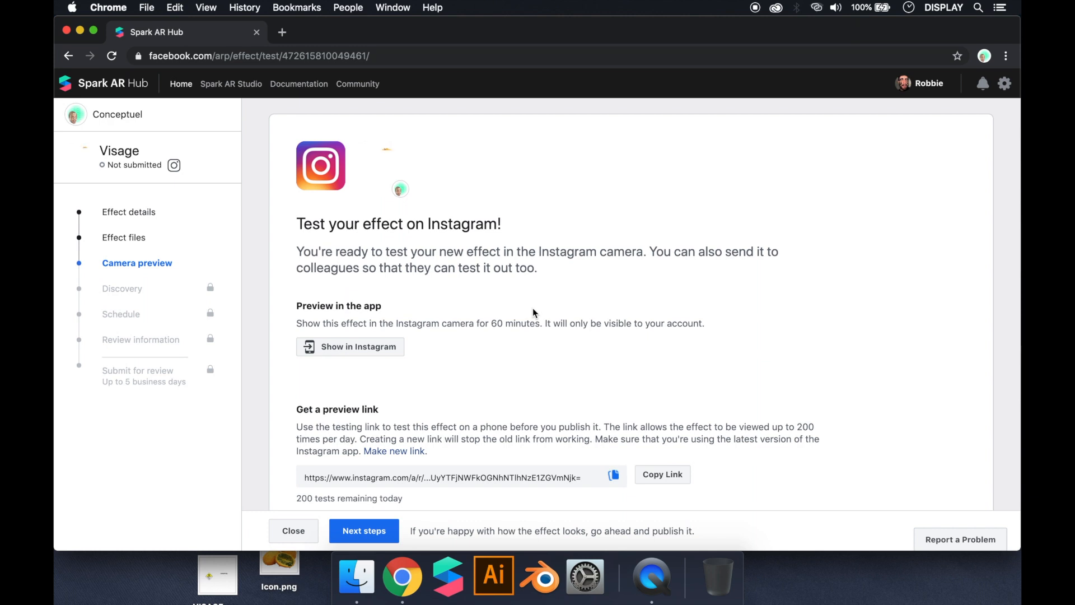
Review the Instagram camera preview and test link options, and proceed to the Discovery section
scroll(396, 214, down, 1)
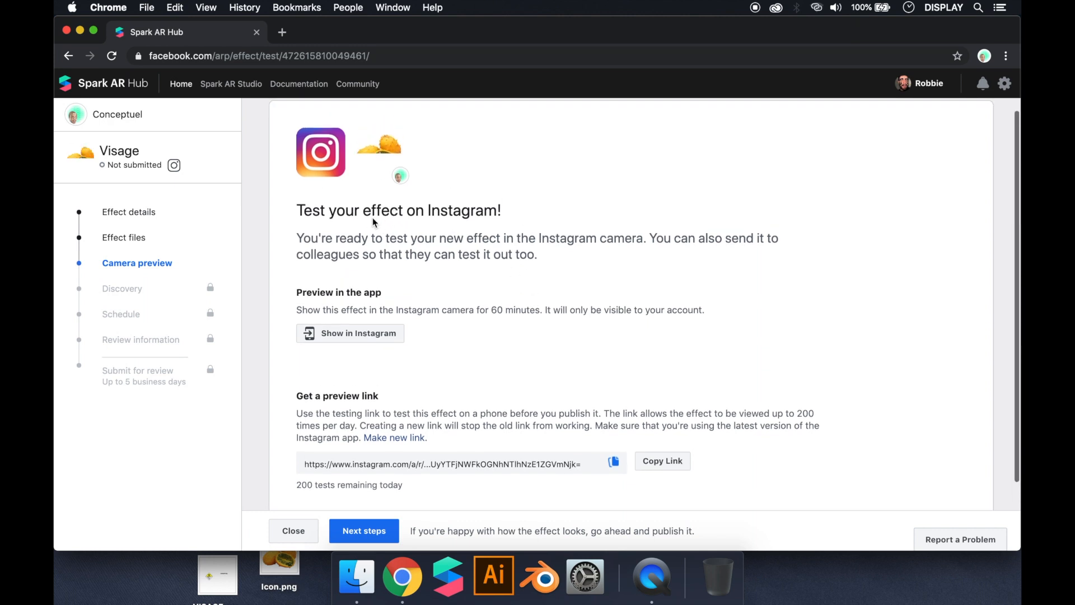
scroll(332, 274, down, 2)
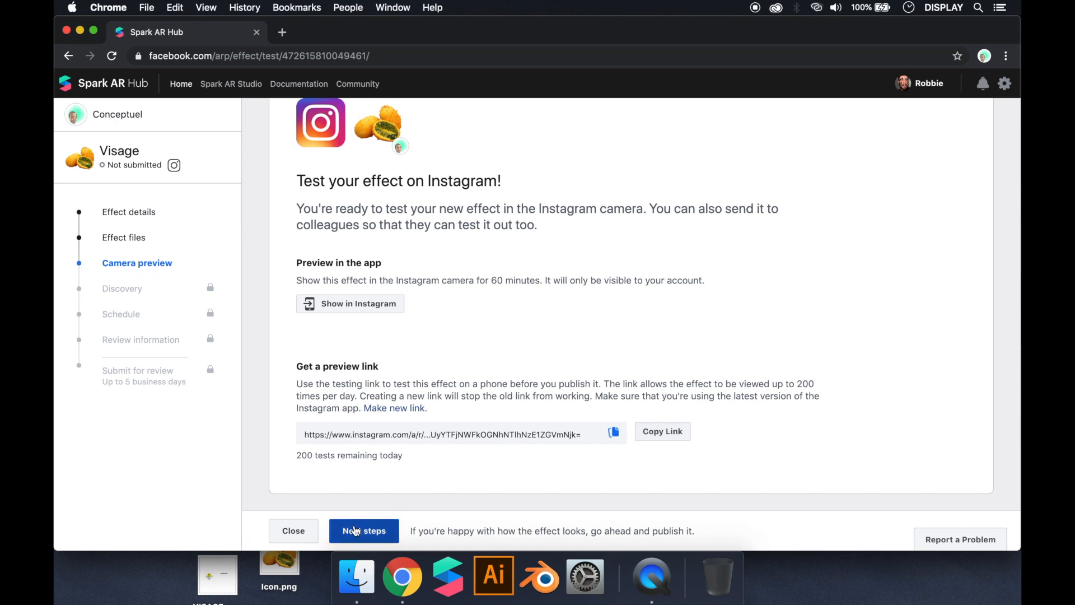
click(364, 531)
Set the effect category to Funny and try to continue from the Discovery section without a demo video
scroll(392, 346, down, 2)
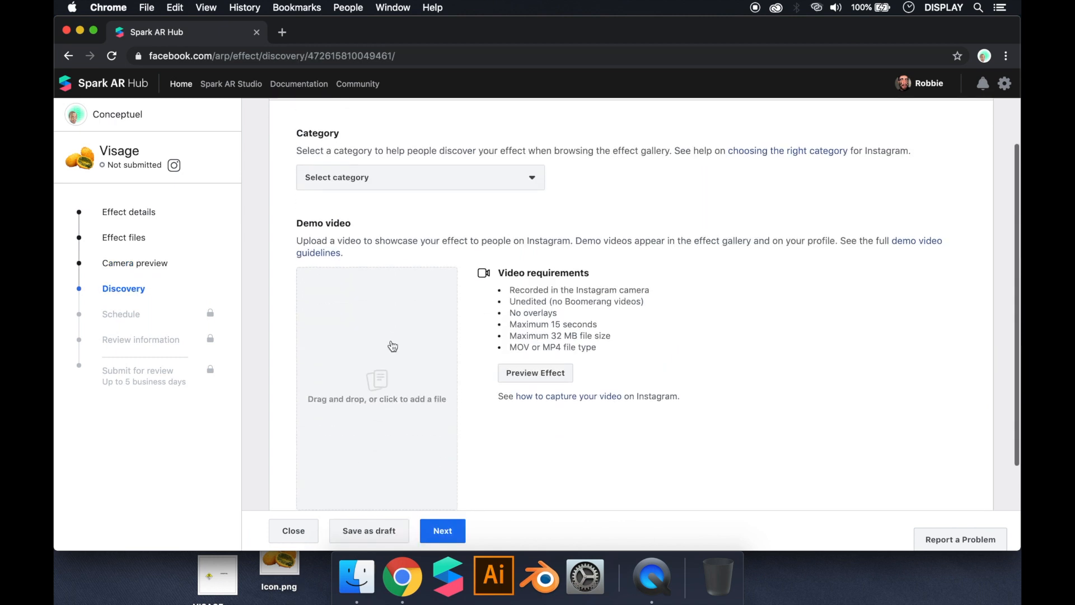
click(400, 182)
scroll(369, 286, down, 3)
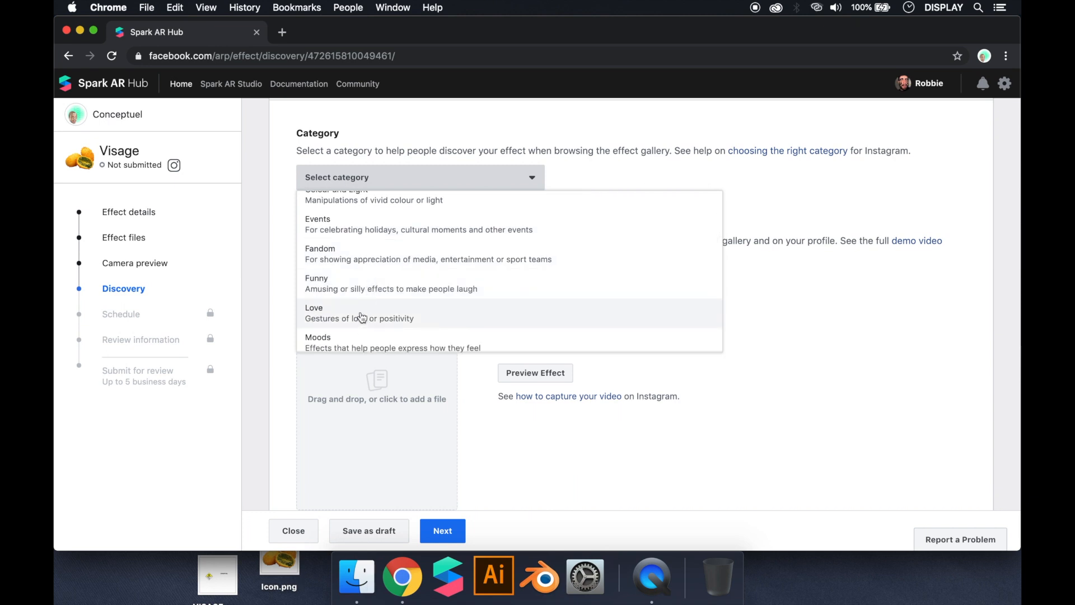
scroll(364, 307, down, 2)
click(382, 229)
scroll(336, 297, down, 2)
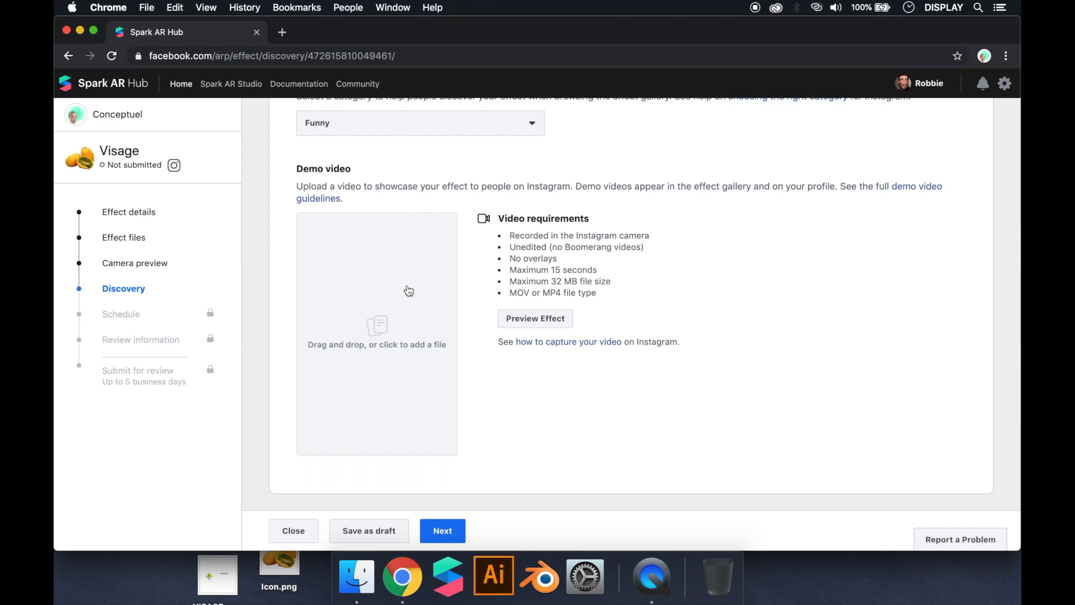
click(440, 531)
scroll(444, 420, up, 3)
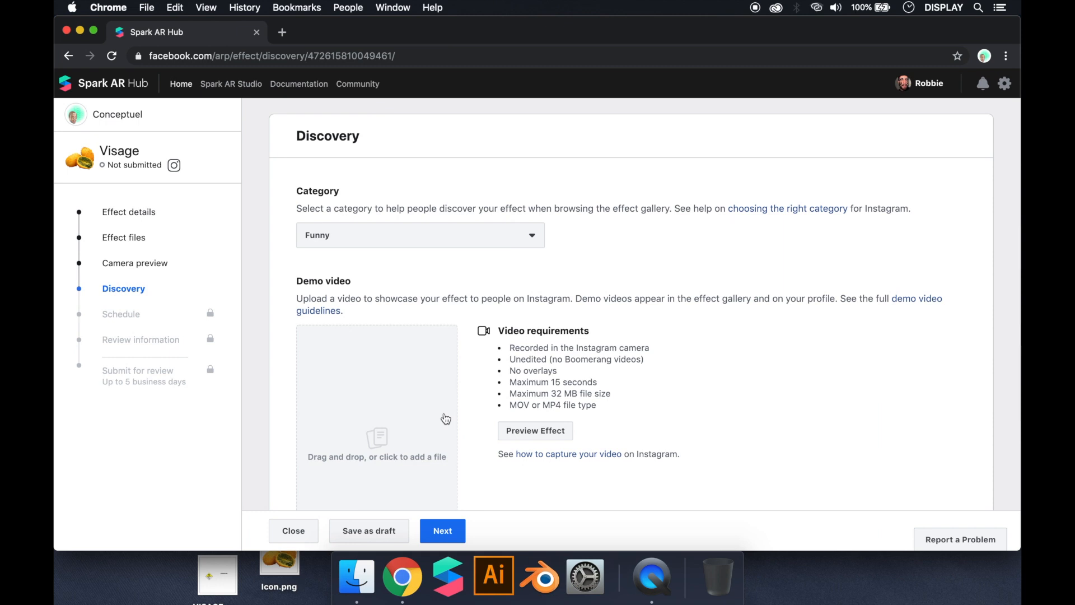